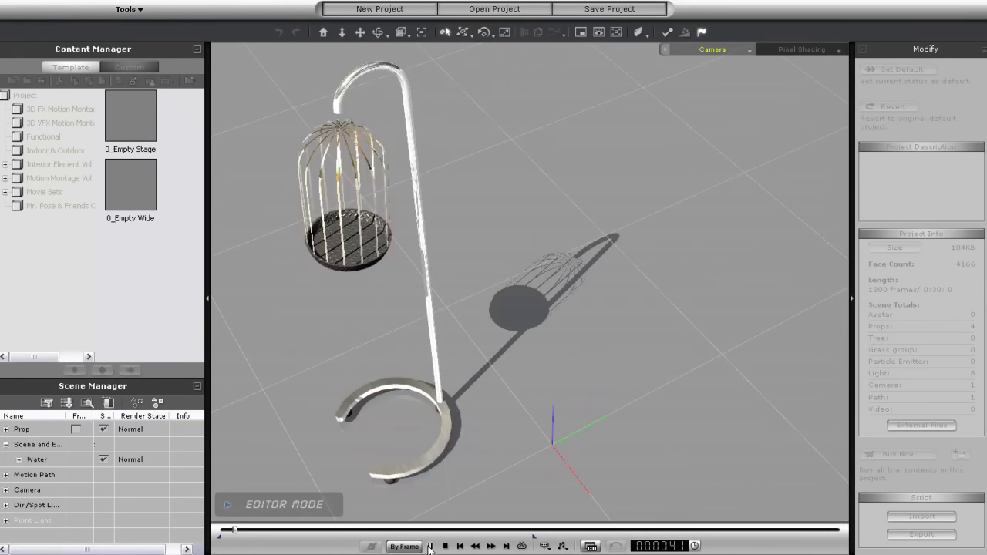
Preview the point-to-point demo scenes on the timeline, then restart playback from frame 1.
left_click(430, 546)
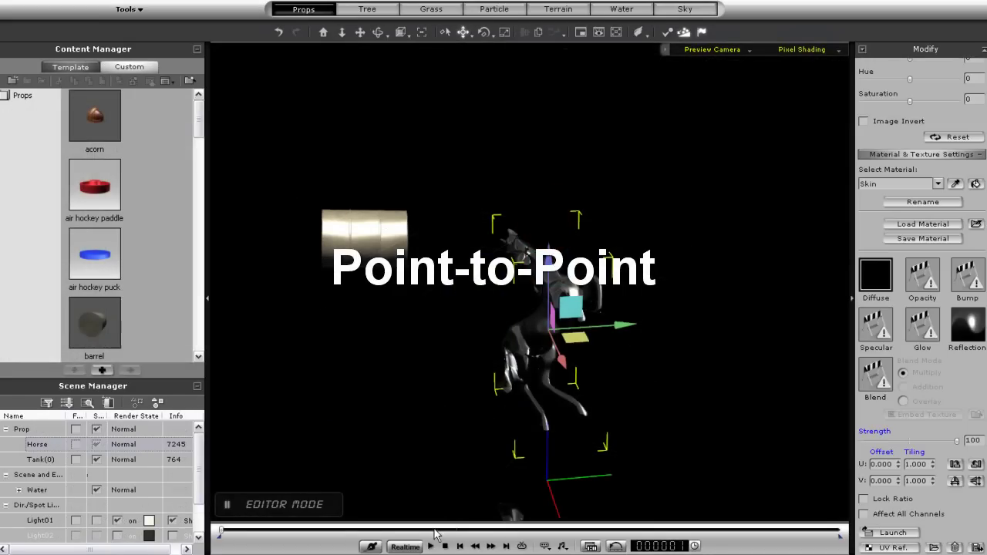
left_click(431, 546)
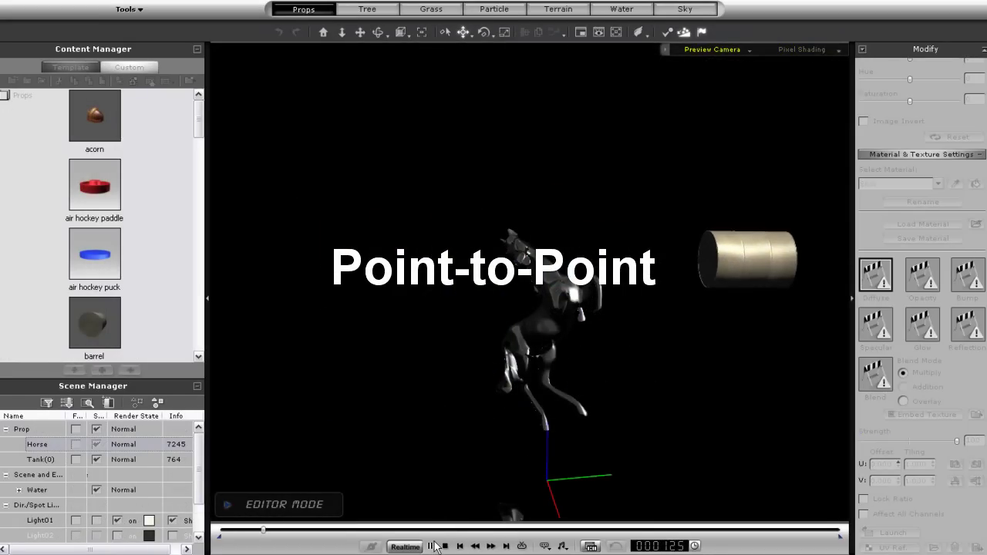
left_click(445, 546)
left_click(430, 546)
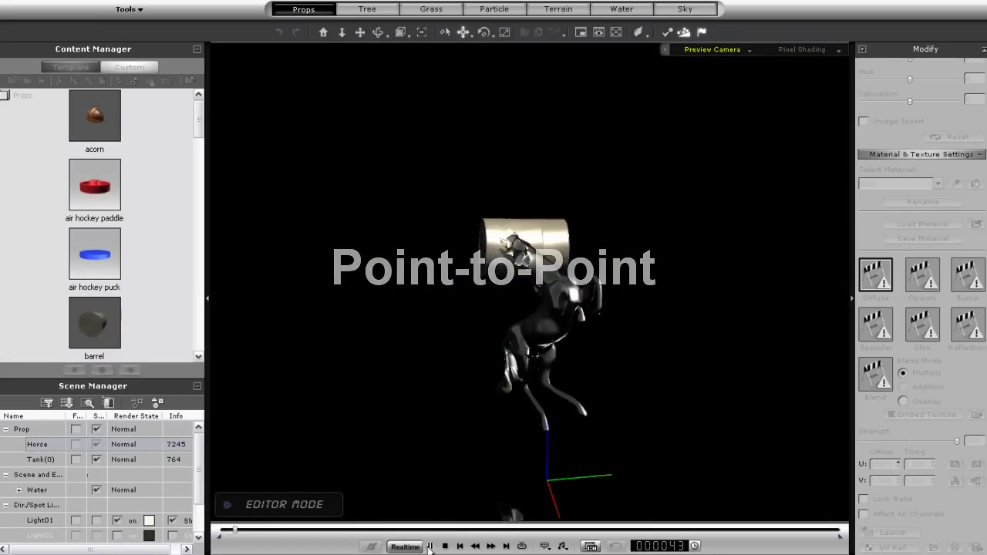
Stop playback and activate rigid-body physics on the horse.
left_click(446, 546)
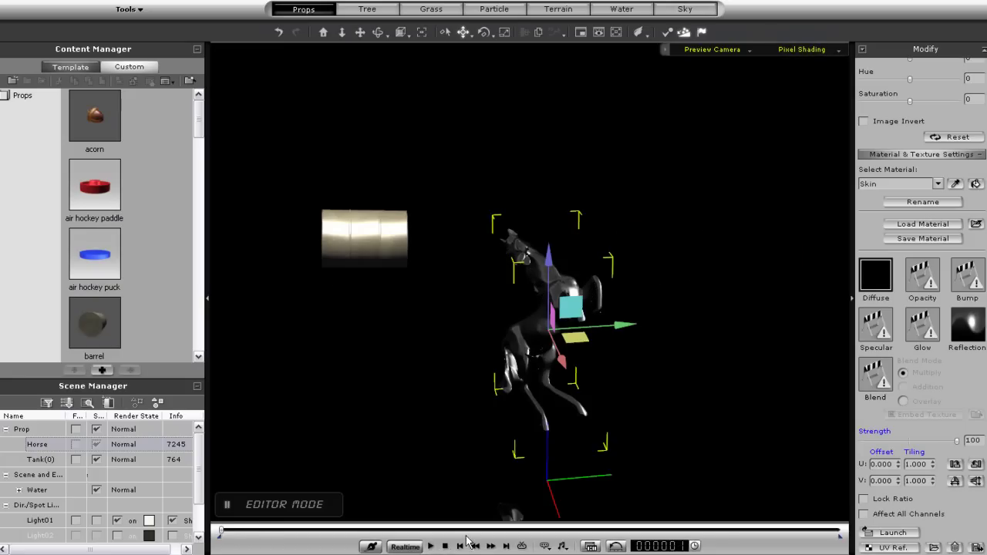
left_click(666, 35)
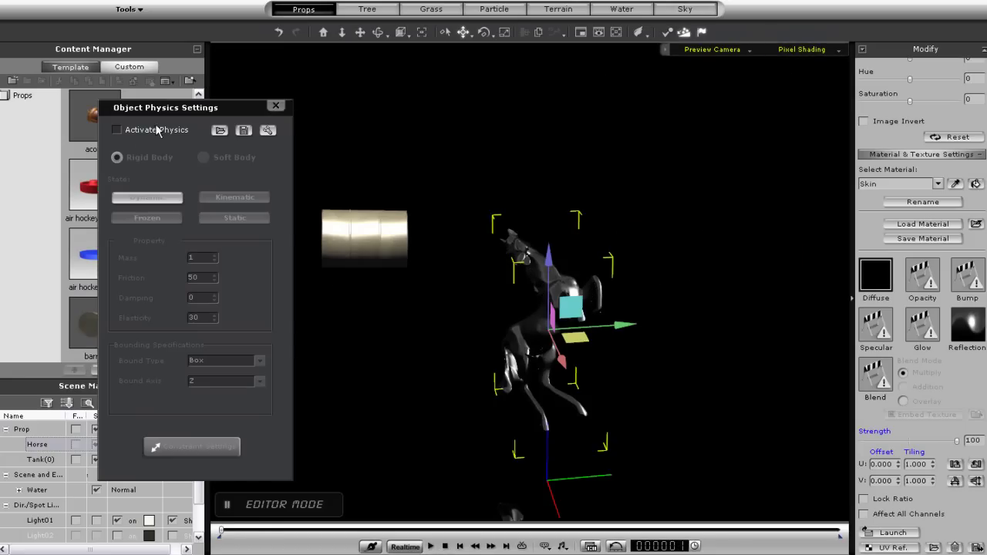
left_click(118, 129)
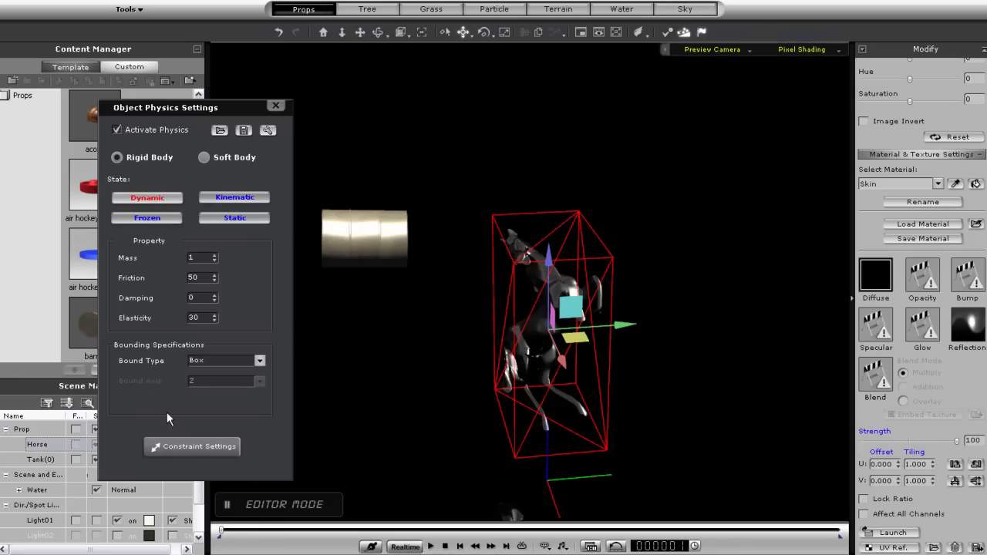
Add a Point to Point world constraint to the horse with Y and Z limits locked.
left_click(205, 443)
left_click(384, 153)
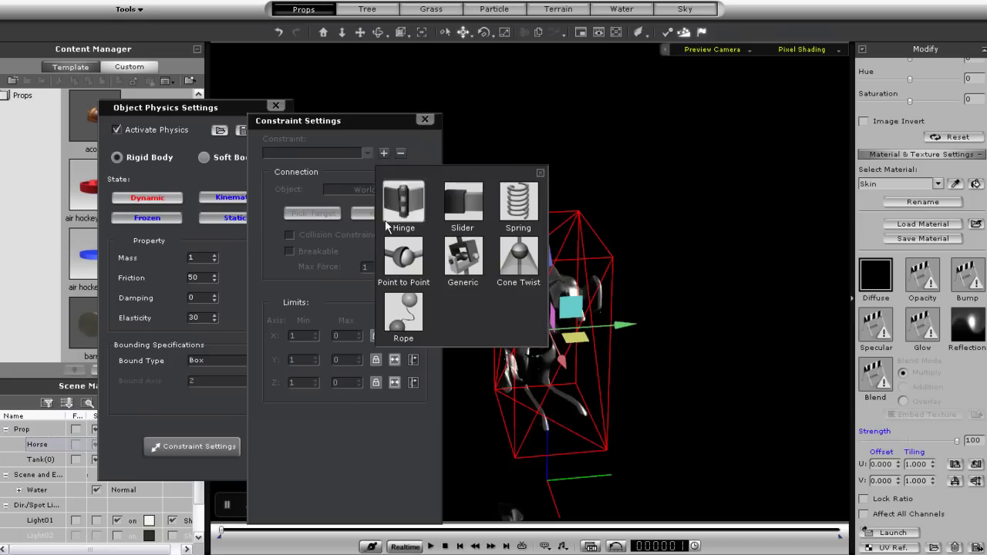
left_click(403, 256)
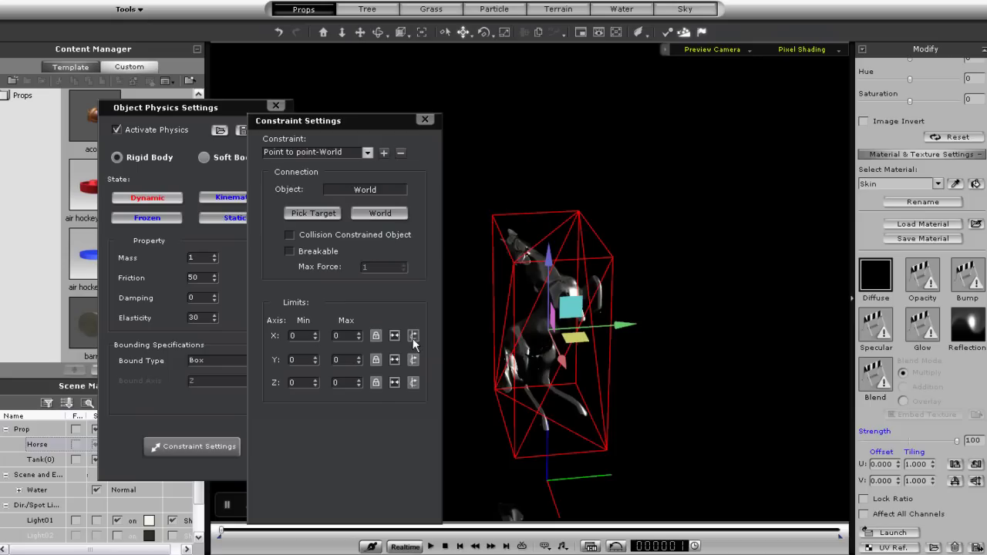
left_click(413, 360)
left_click(414, 382)
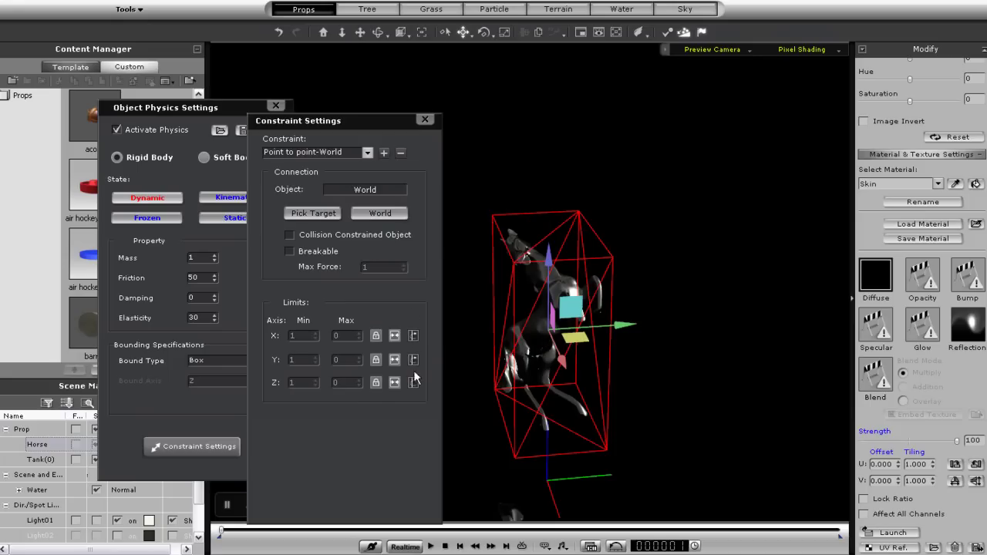
left_click(425, 119)
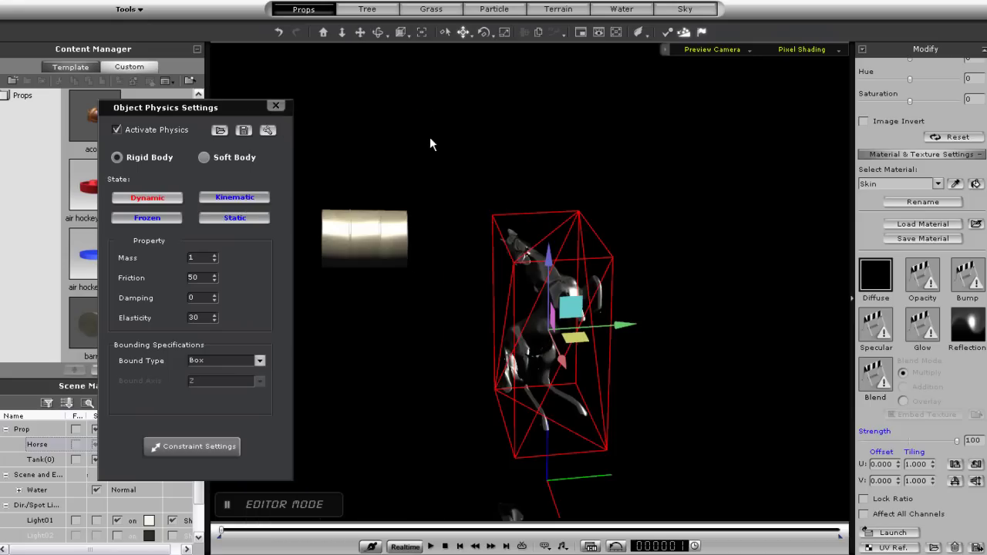
Run the simulation, then set the horse's pivot to top-middle and replay it.
left_click(432, 546)
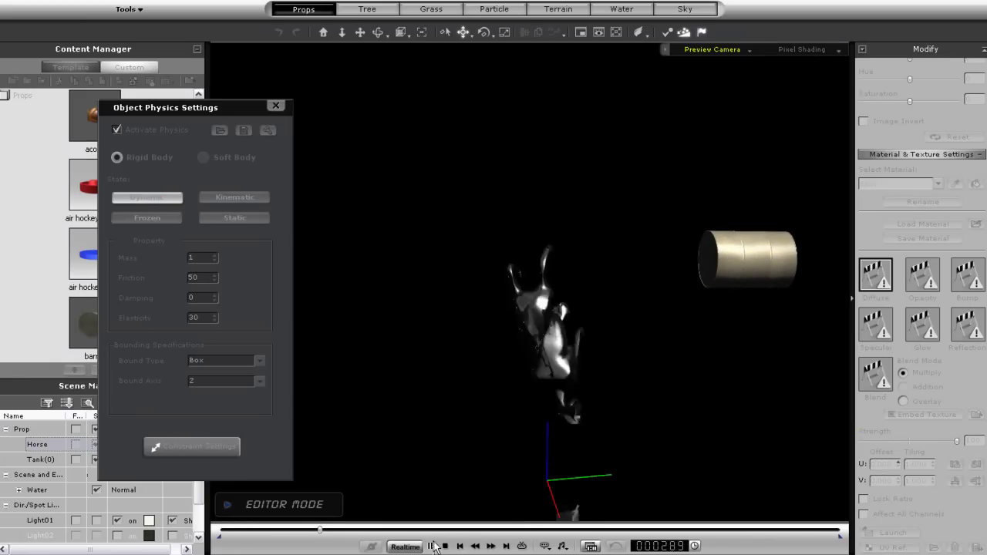
left_click(445, 546)
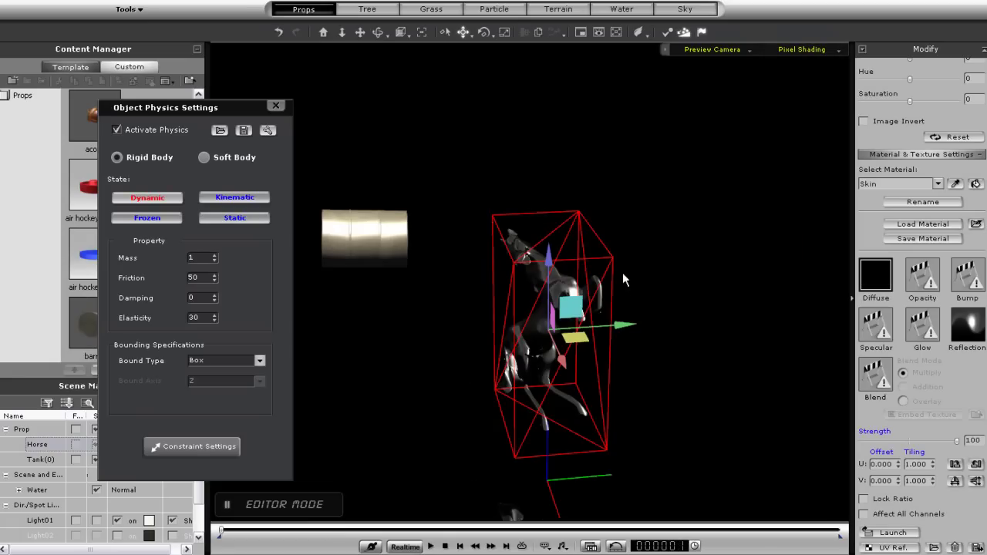
scroll(970, 77, "up", 15)
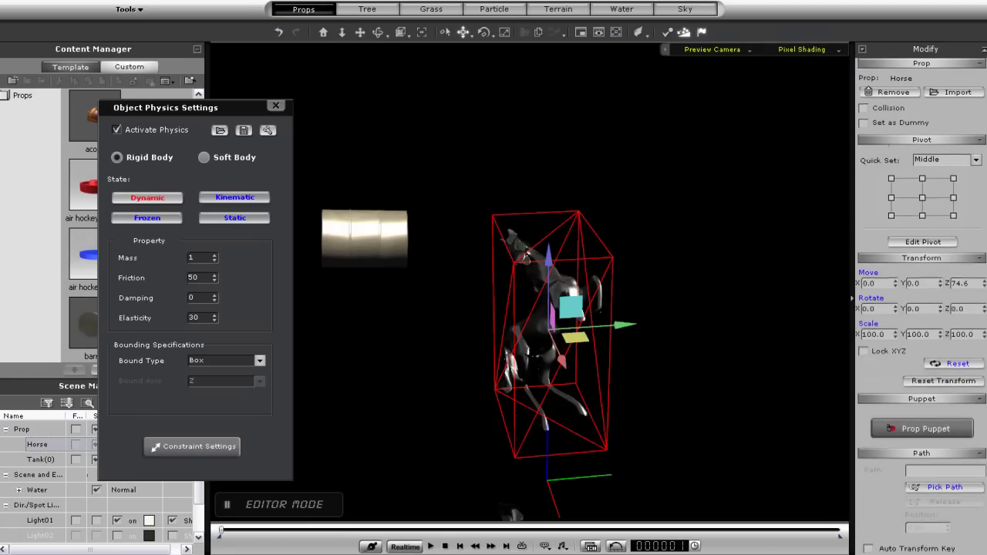
left_click(923, 215)
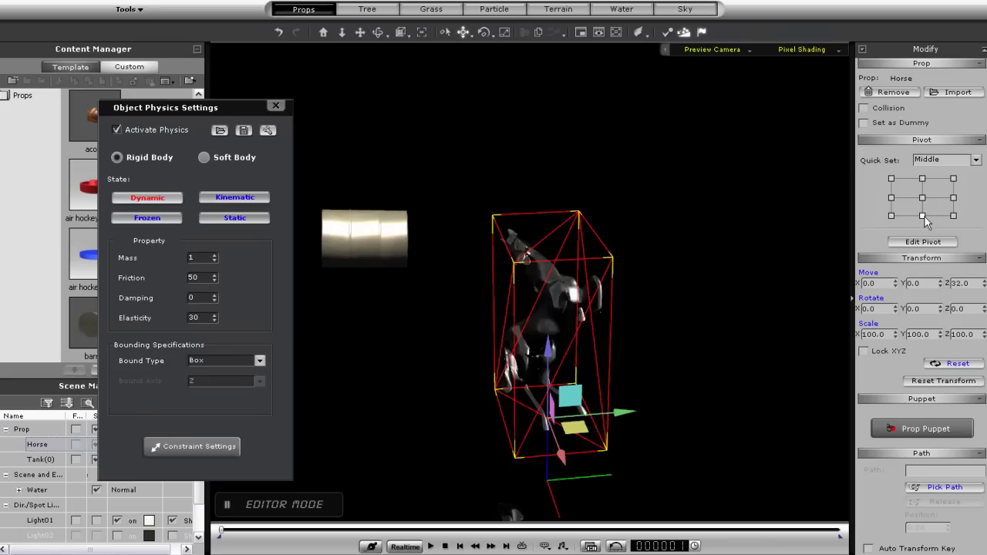
left_click(923, 179)
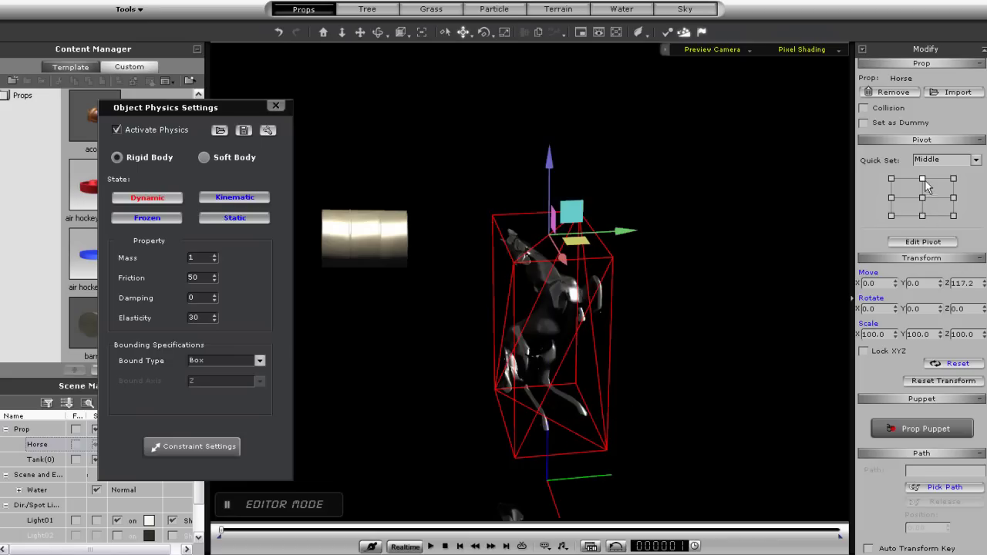
left_click(432, 546)
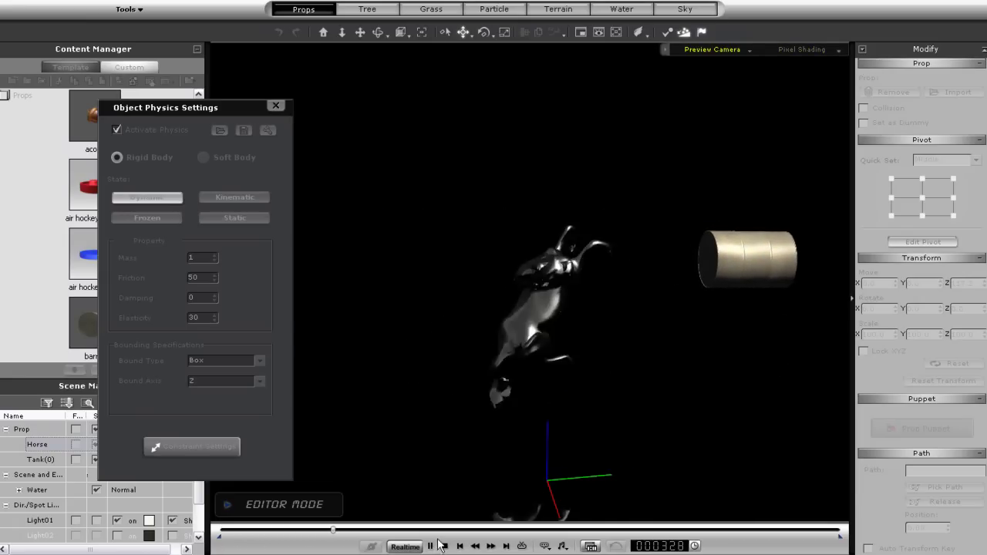
left_click(445, 546)
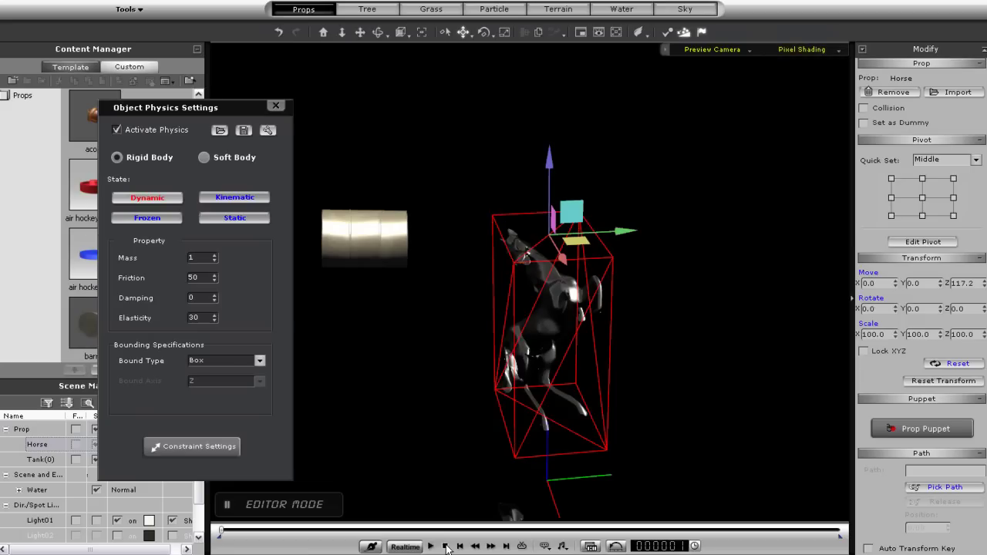
Move the horse's pivot back to bottom-middle and replay the simulation.
left_click(923, 216)
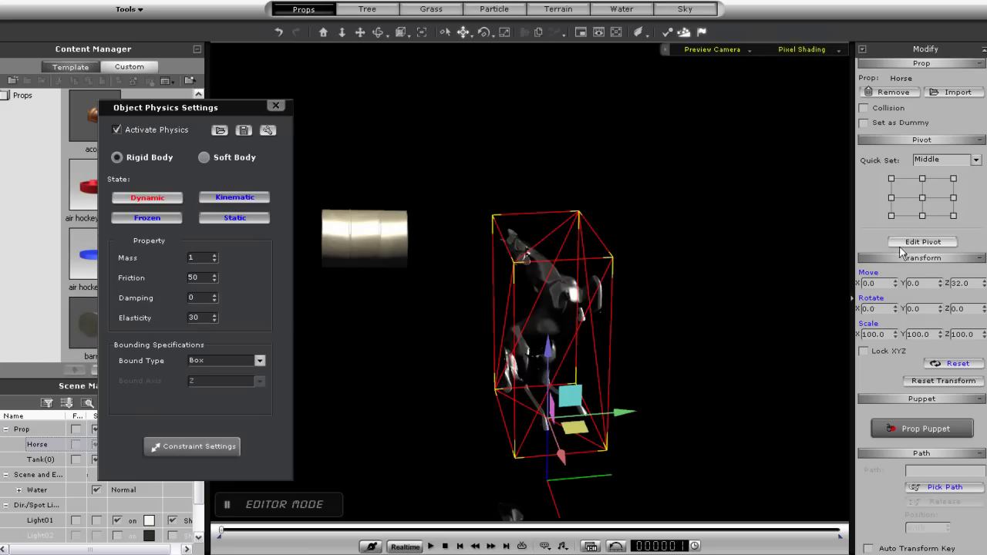
left_click(430, 546)
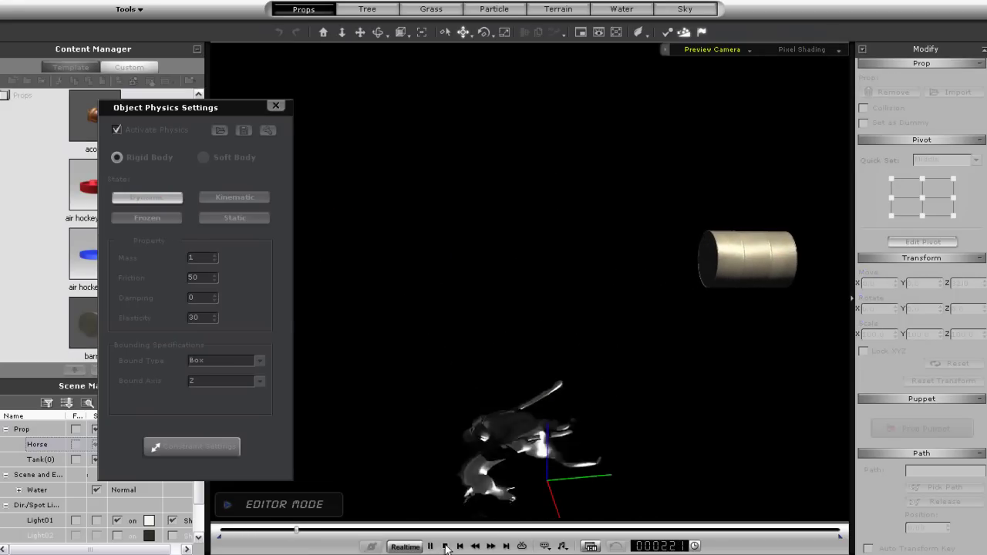
left_click(446, 546)
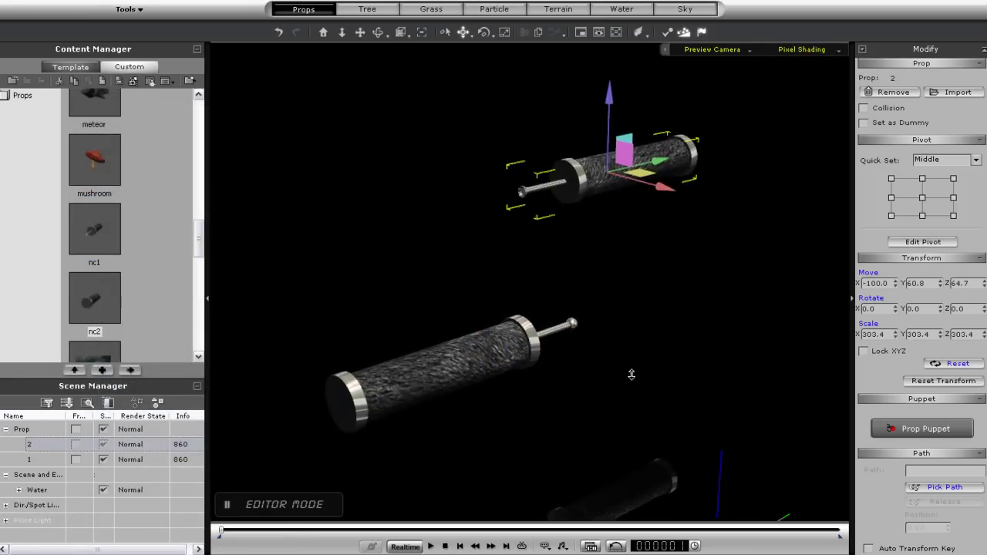
Make the upper cylinder, prop 2, a kinematic physics object.
scroll(631, 374, "up", 2)
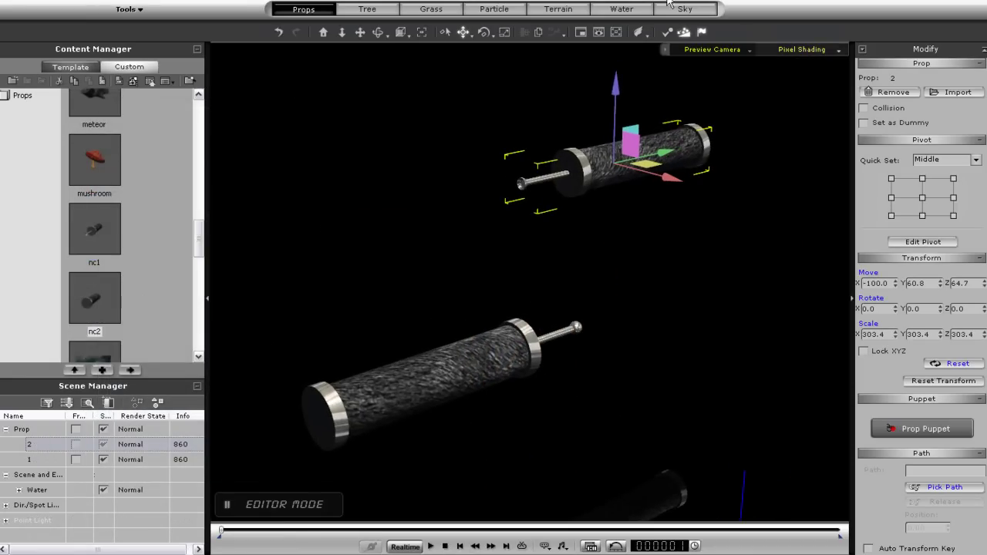
left_click(666, 33)
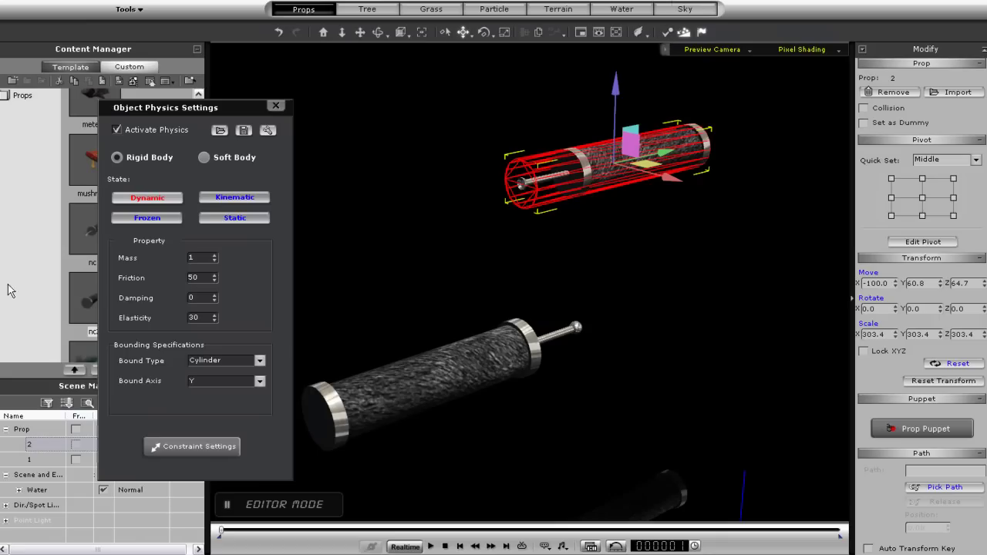
left_click(235, 199)
left_click(196, 447)
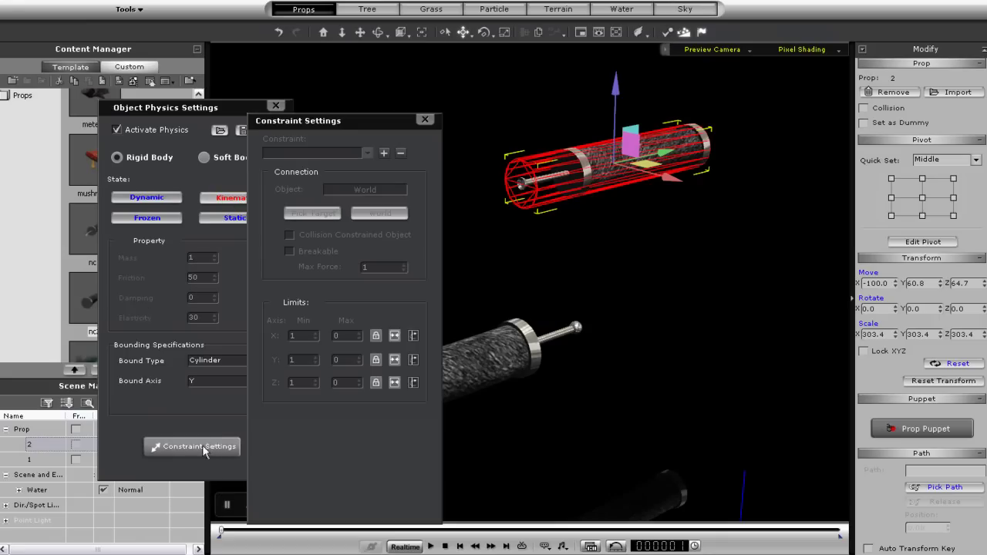
left_click(425, 118)
left_click(276, 106)
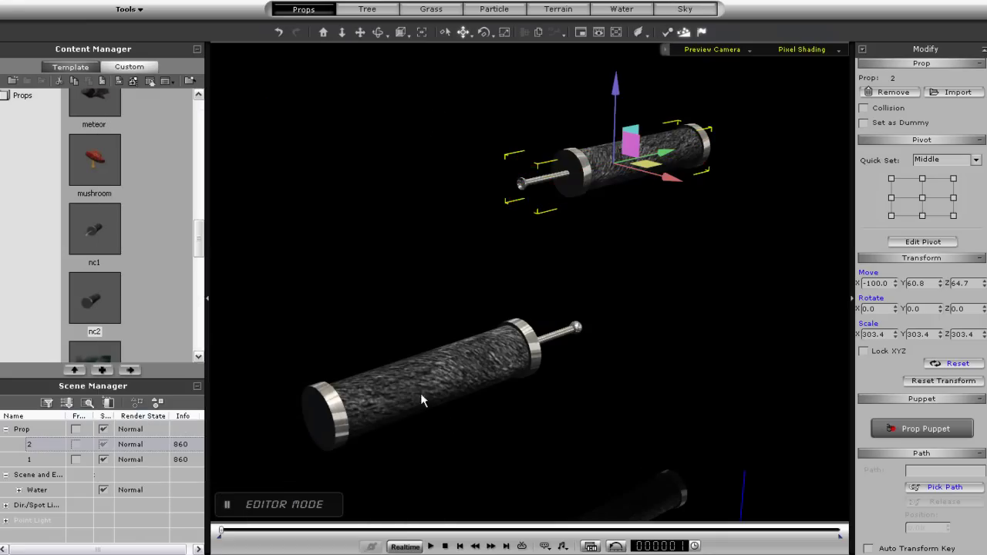
Select the lower cylinder, prop 1, and activate its physics.
left_click(430, 394)
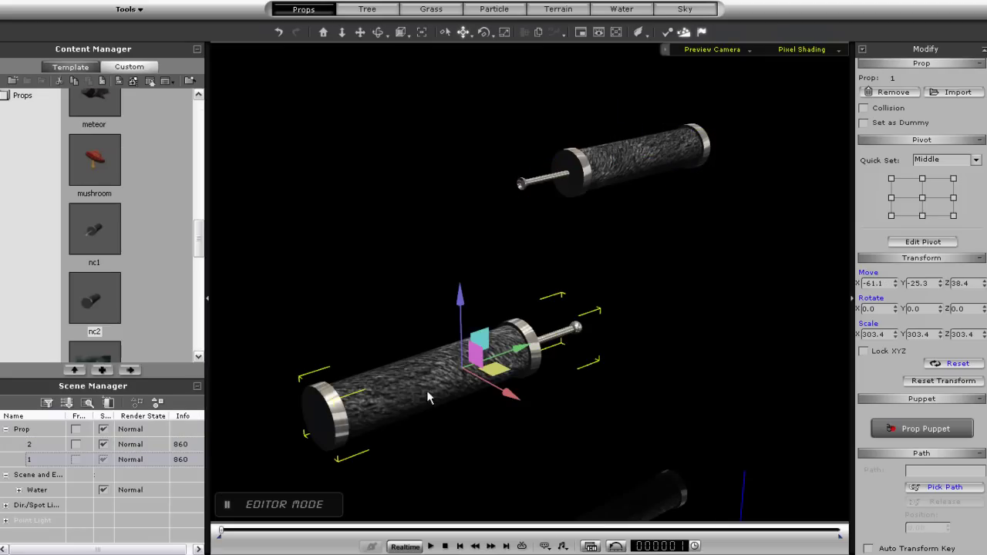
left_click(667, 33)
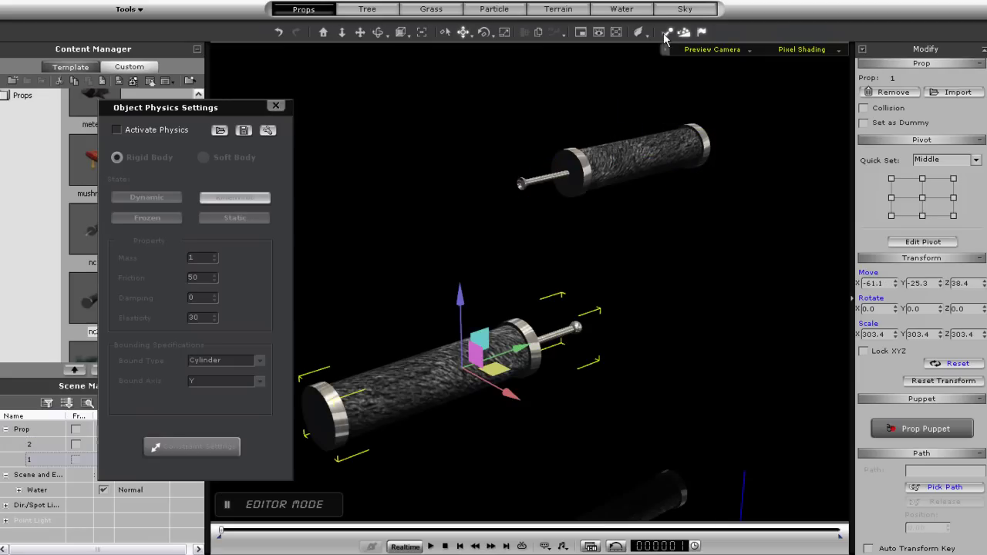
left_click(116, 130)
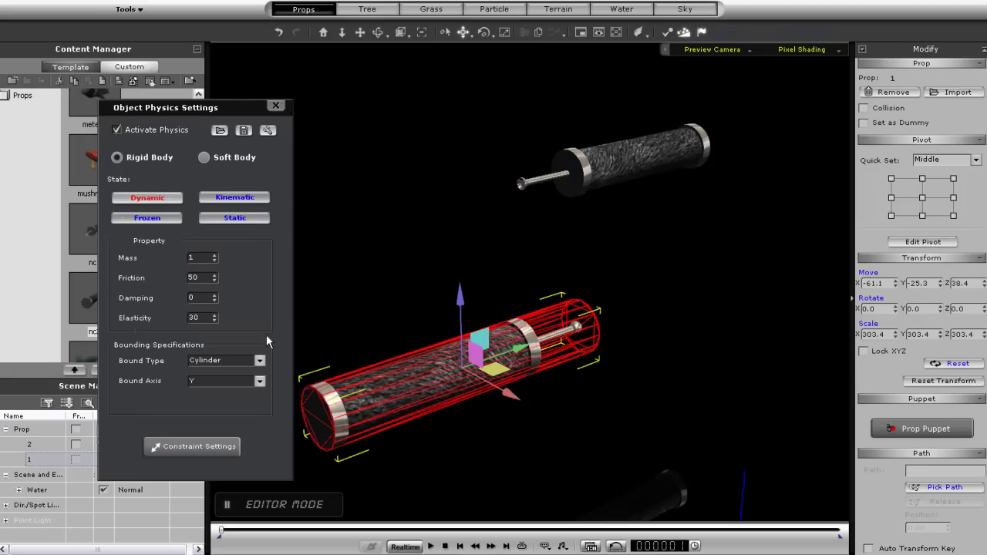
Add a Point to Point constraint to the lower cylinder with X and Y limits locked.
left_click(195, 455)
left_click(383, 153)
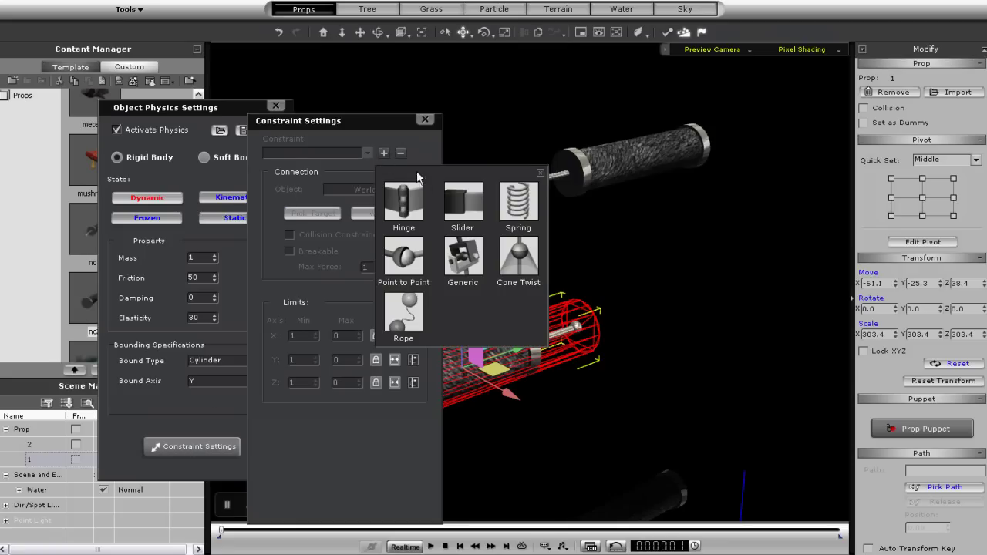
left_click(417, 263)
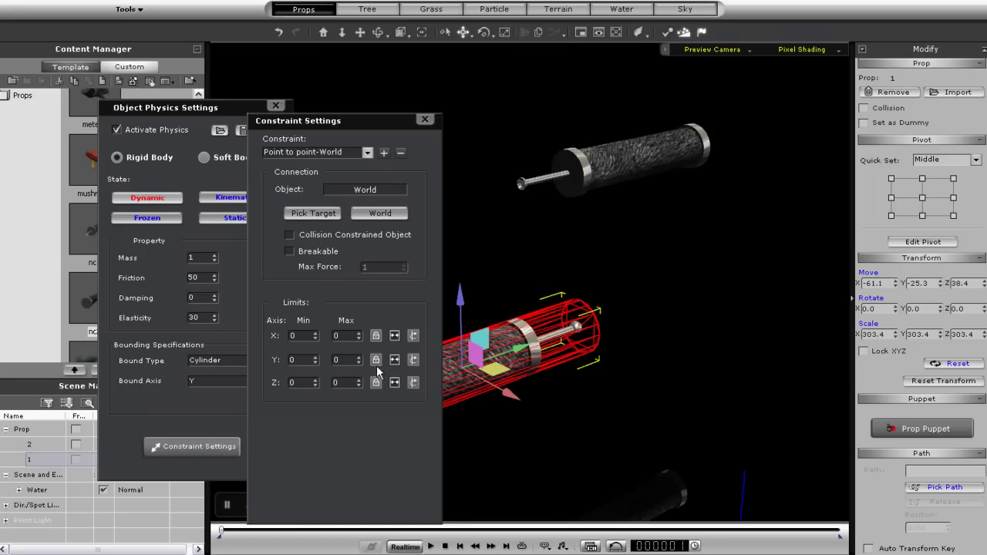
left_click(414, 336)
left_click(414, 359)
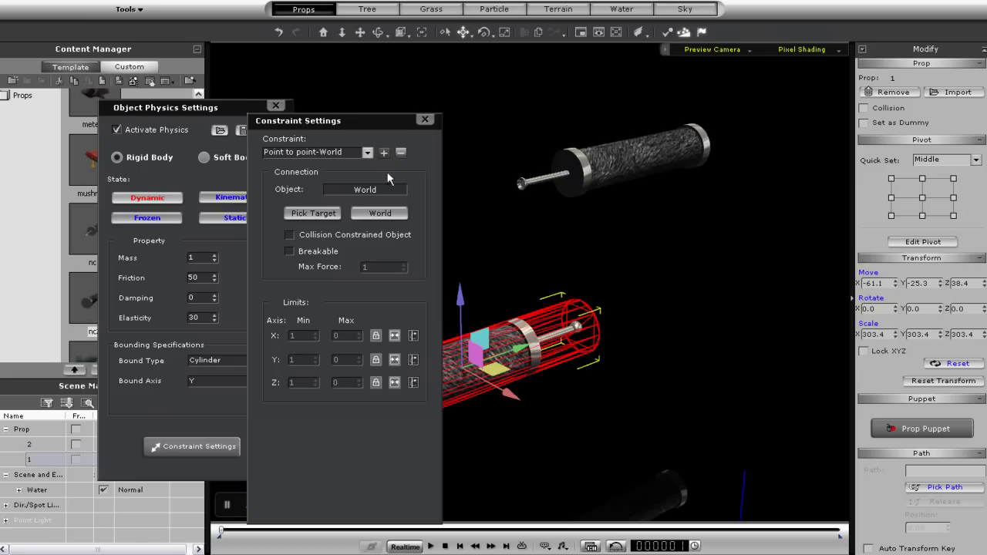
Set the constraint's target to the upper cylinder, object 2.
left_click(314, 214)
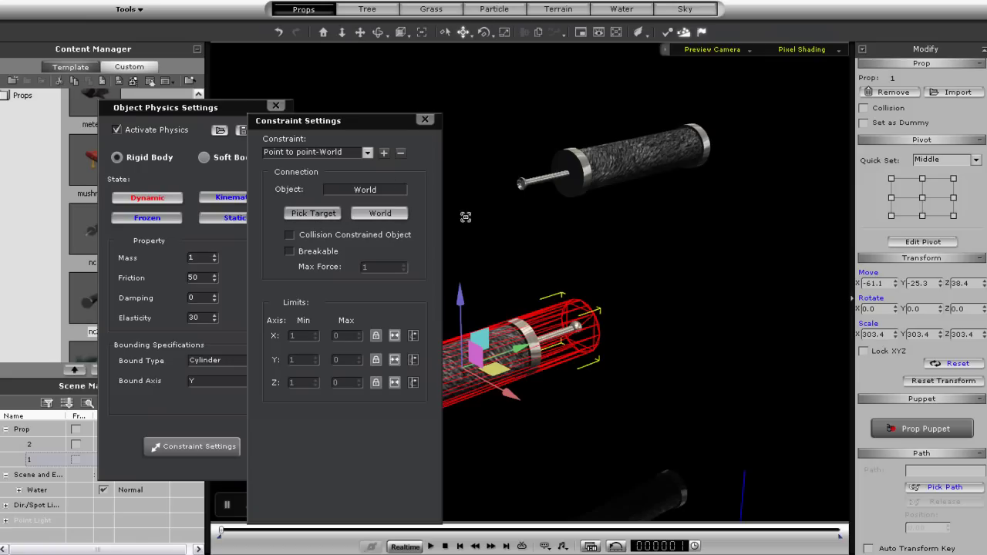
left_click(591, 160)
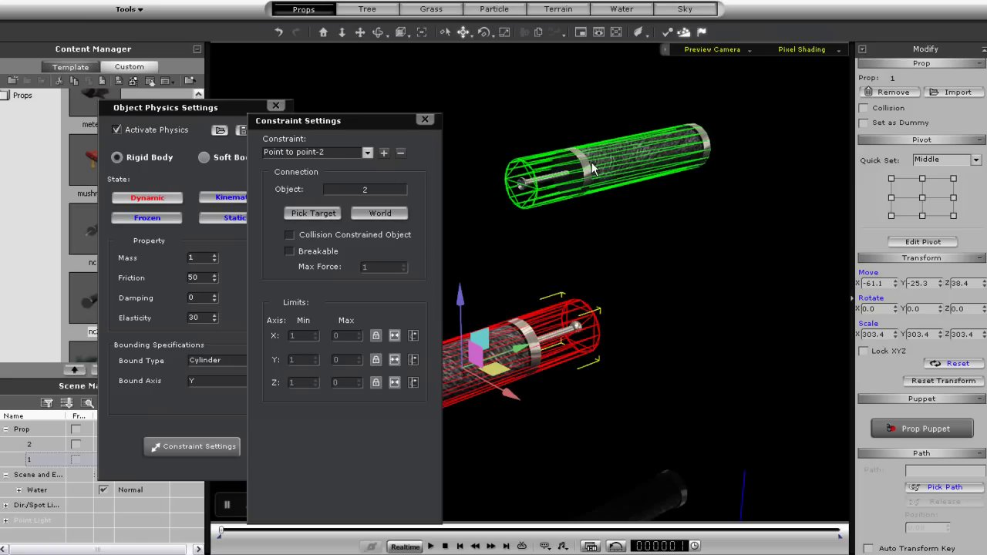
left_click(425, 119)
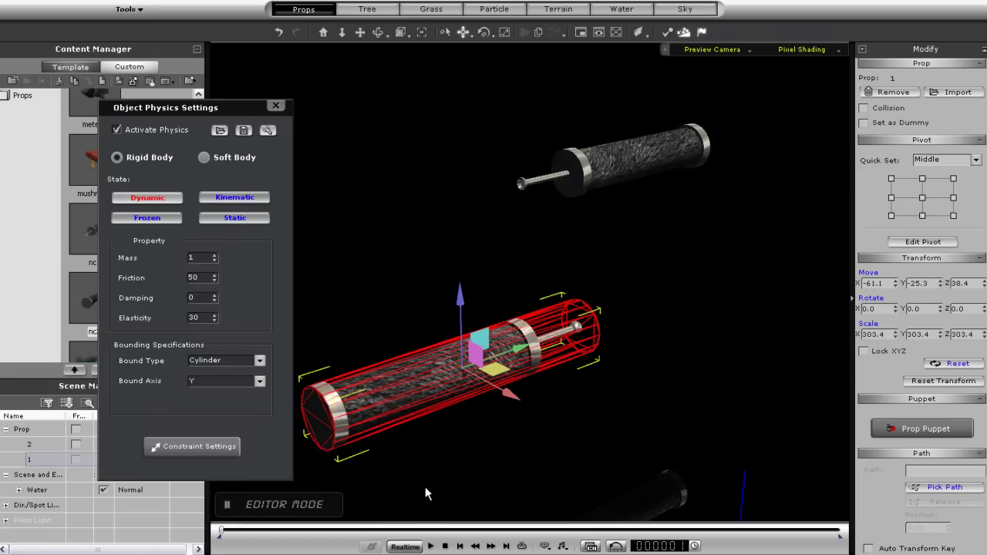
Play and stop the simulation, close physics settings, and select both cylinders.
left_click(431, 546)
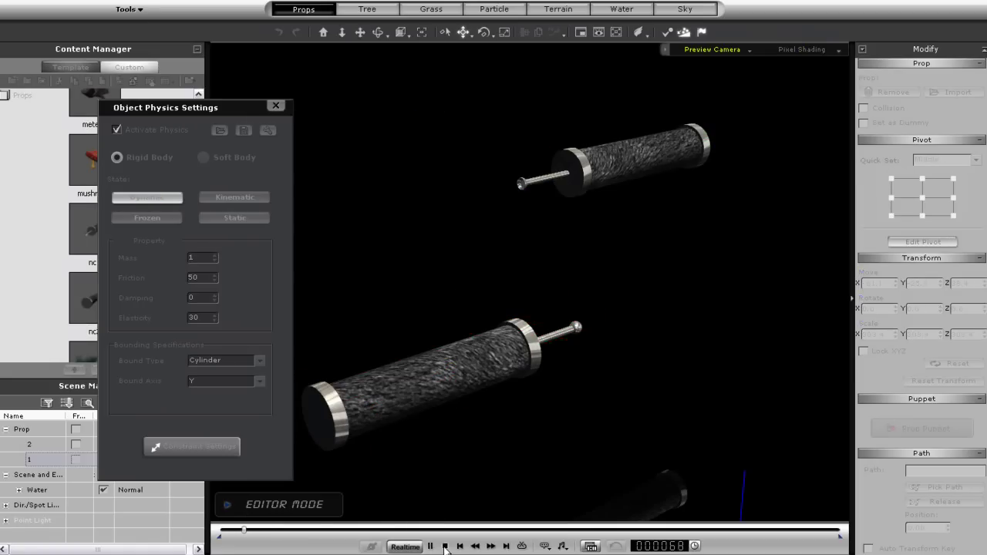
left_click(445, 546)
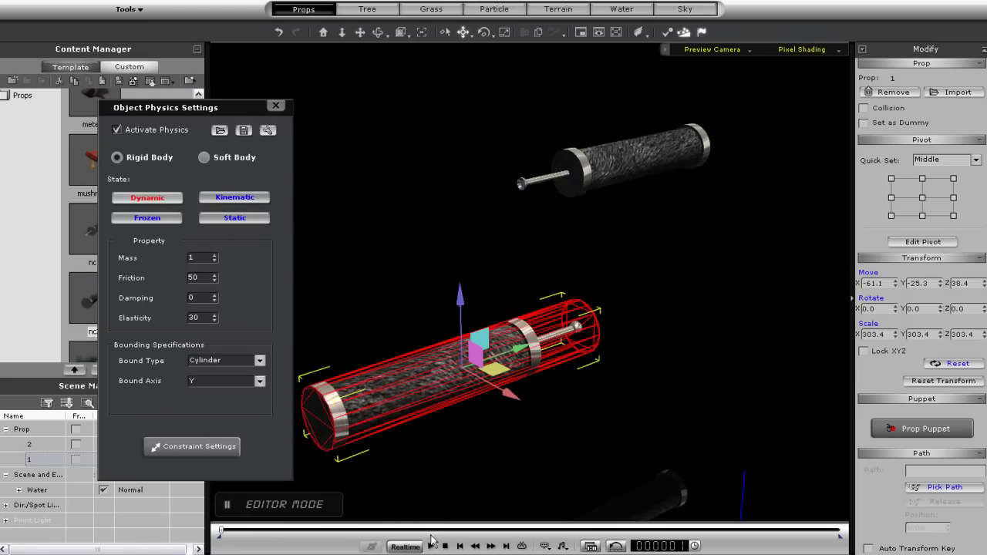
left_click(275, 107)
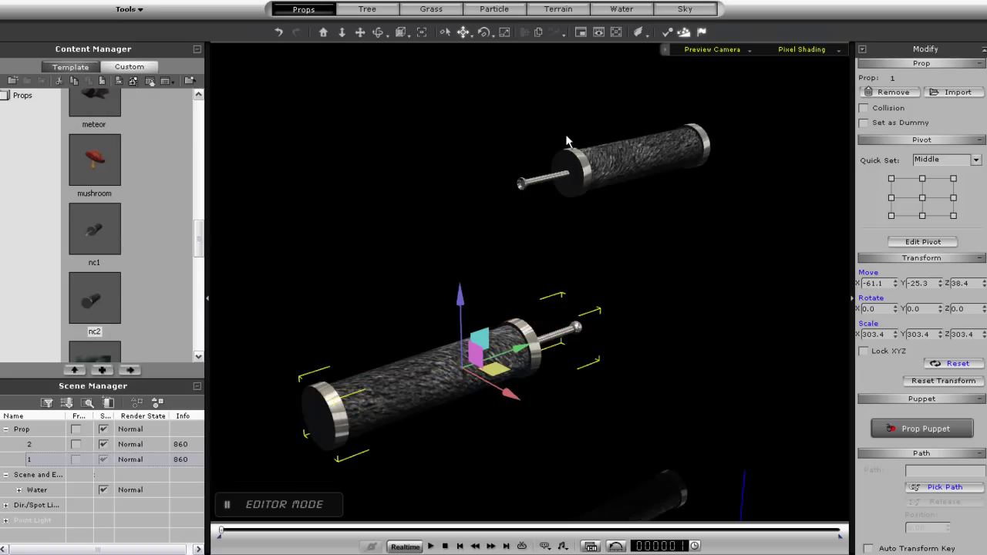
left_click(598, 176, "ctrl")
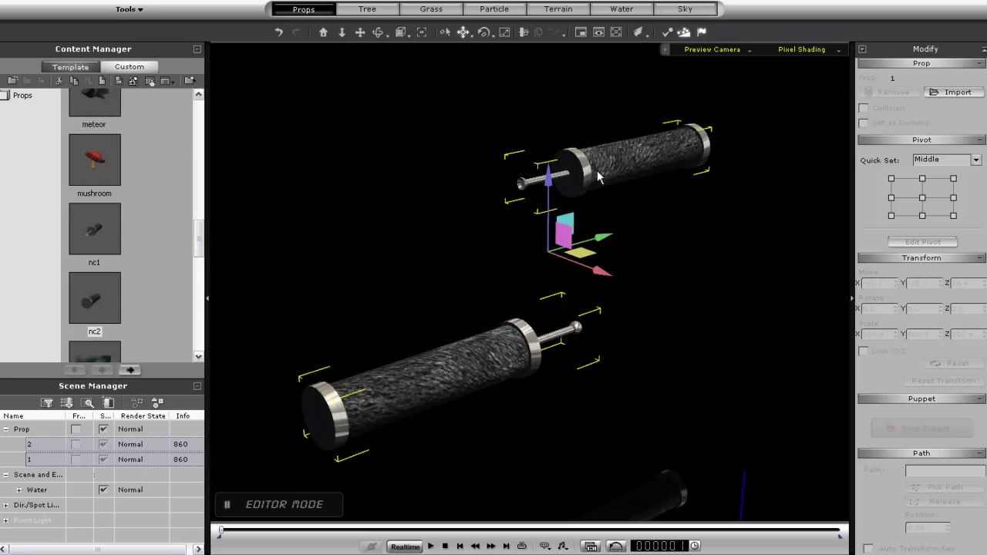
Align both cylinders on X and Z, then move rod 1 to Y -10.8.
left_click(524, 32)
left_click(645, 221)
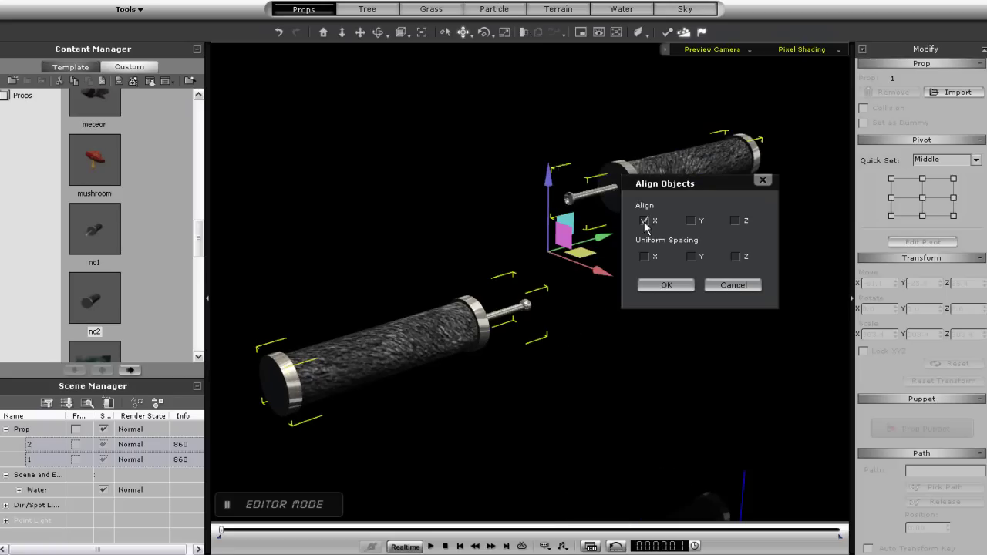
left_click(737, 221)
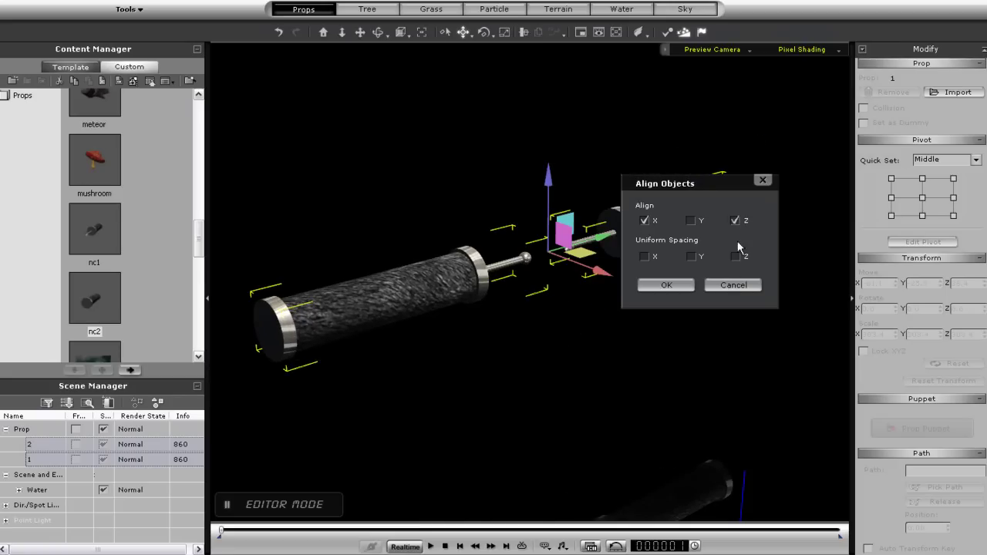
left_click(686, 285)
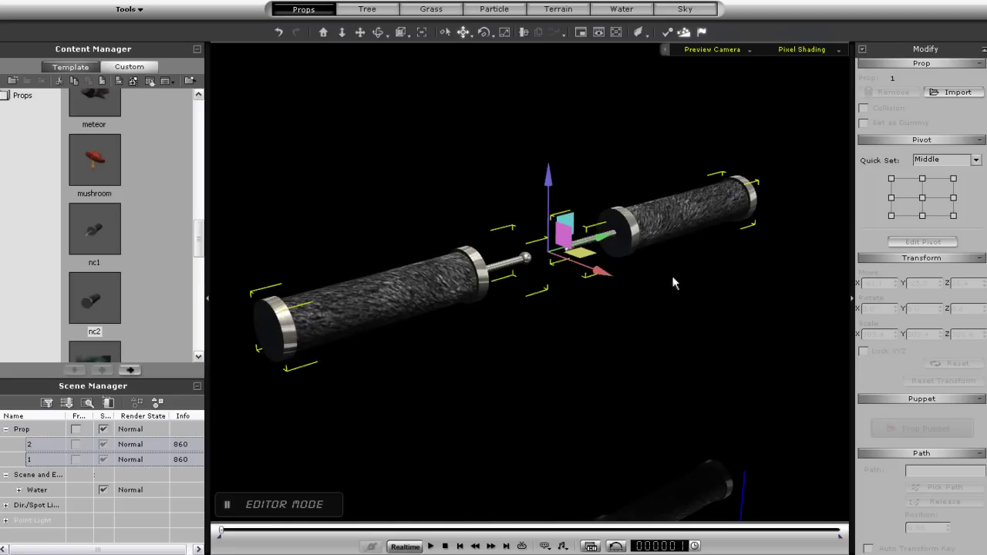
left_click(471, 275)
left_click_drag(471, 274, 512, 260)
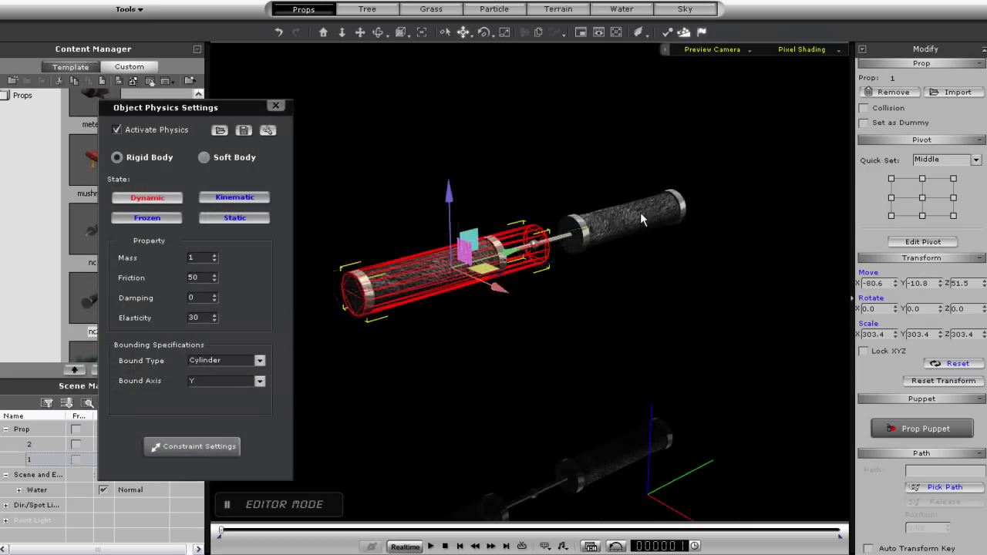
Try the Pivot Quick Set presets on the cylinder, ending at the middle pivot.
left_click(923, 180)
left_click(922, 216)
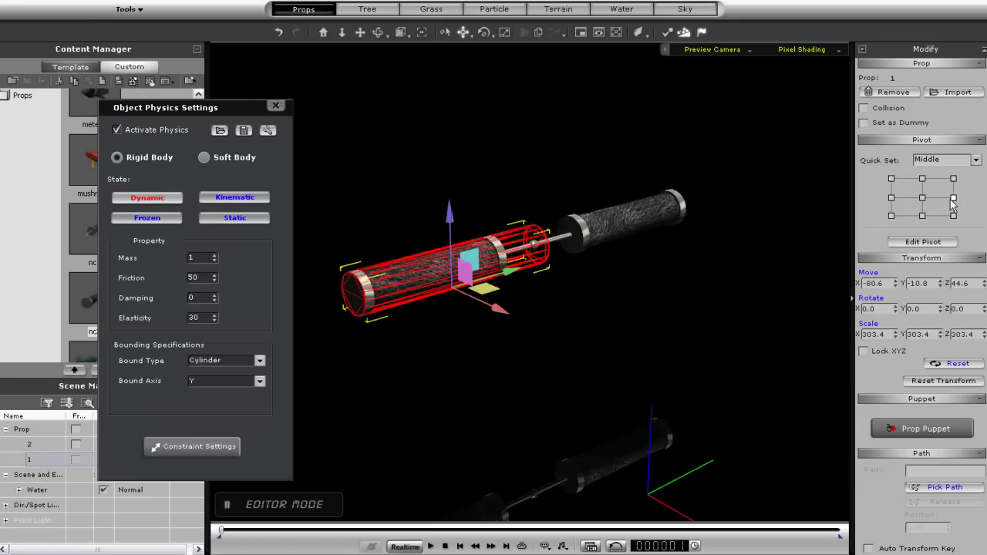
left_click(954, 197)
left_click(892, 197)
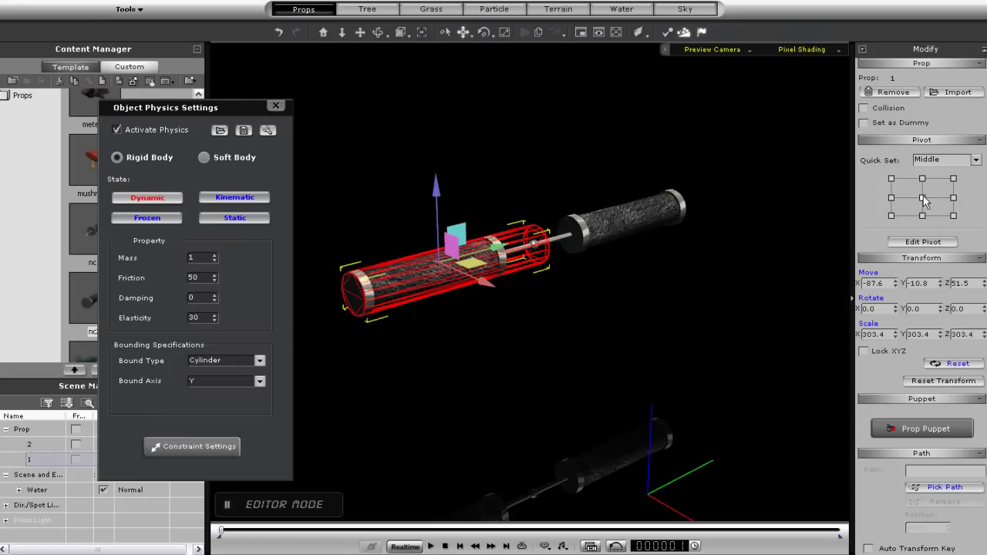
left_click(923, 199)
Move rod 2's pivot along Y to the rod's ball at Y 25.3, then test-run the simulation.
left_click(906, 243)
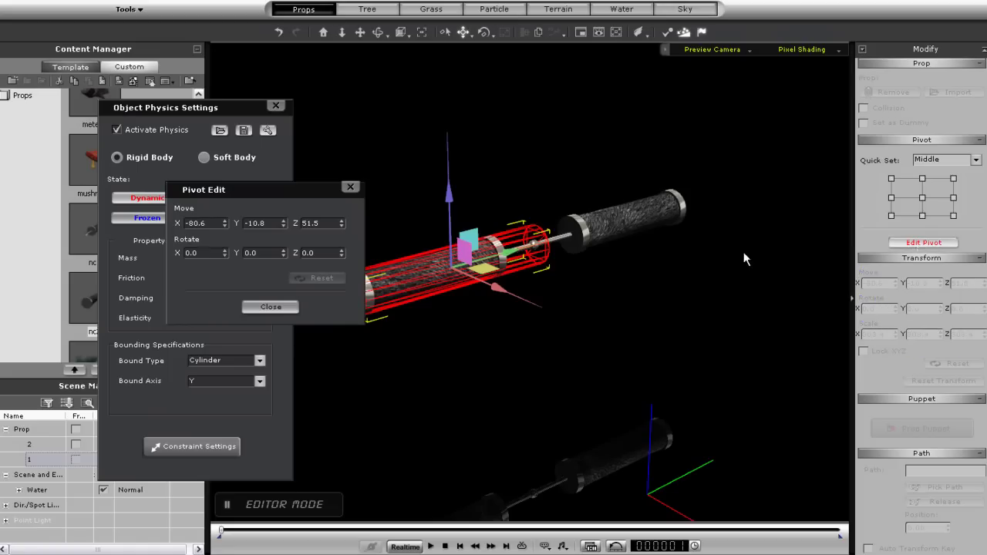
left_click_drag(503, 253, 580, 230)
scroll(561, 361, "up", 5)
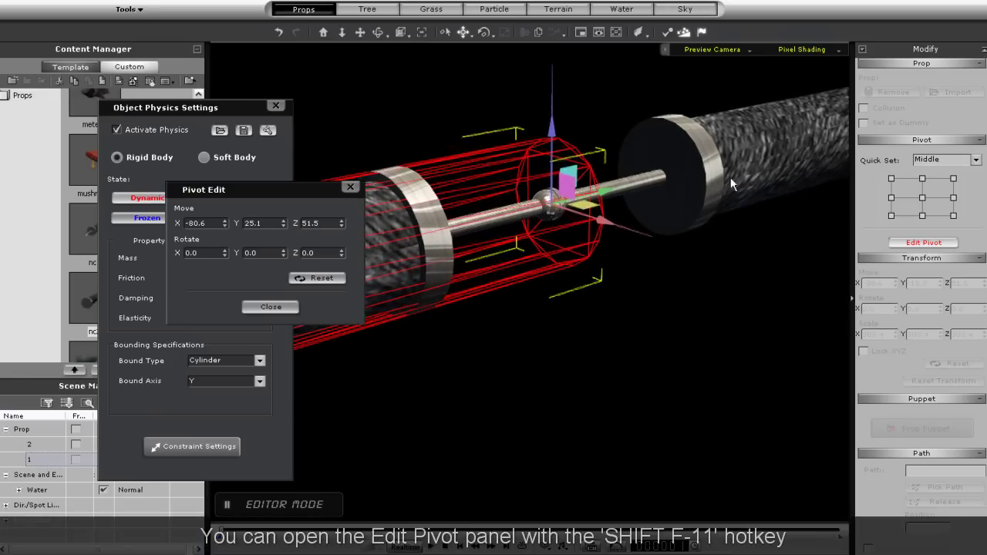
left_click_drag(571, 202, 733, 174)
left_click(925, 243)
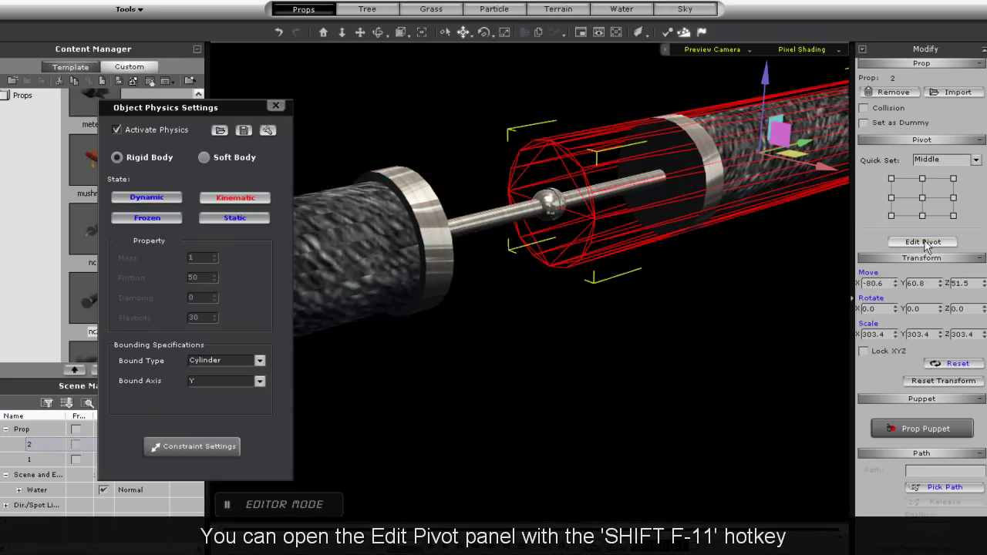
left_click(926, 242)
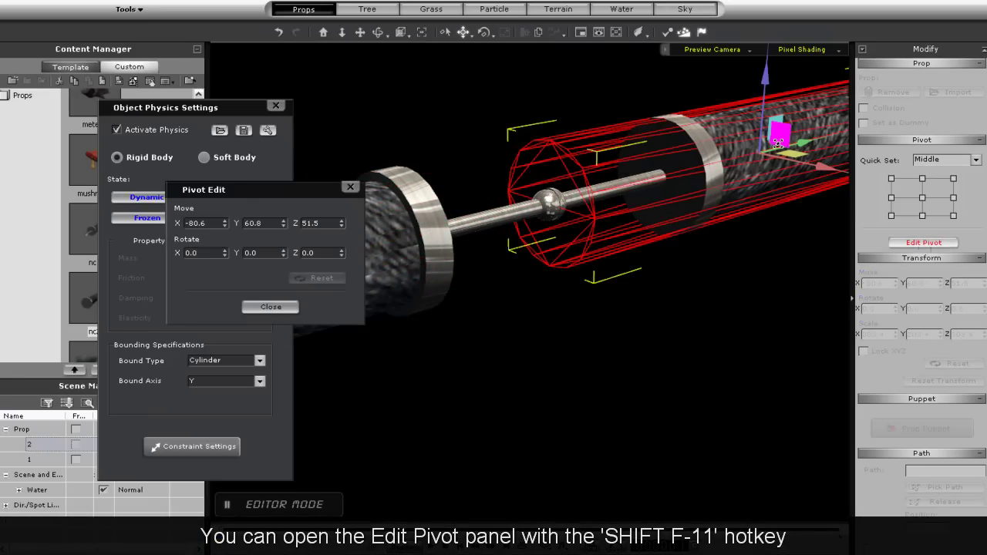
left_click_drag(790, 146, 624, 194)
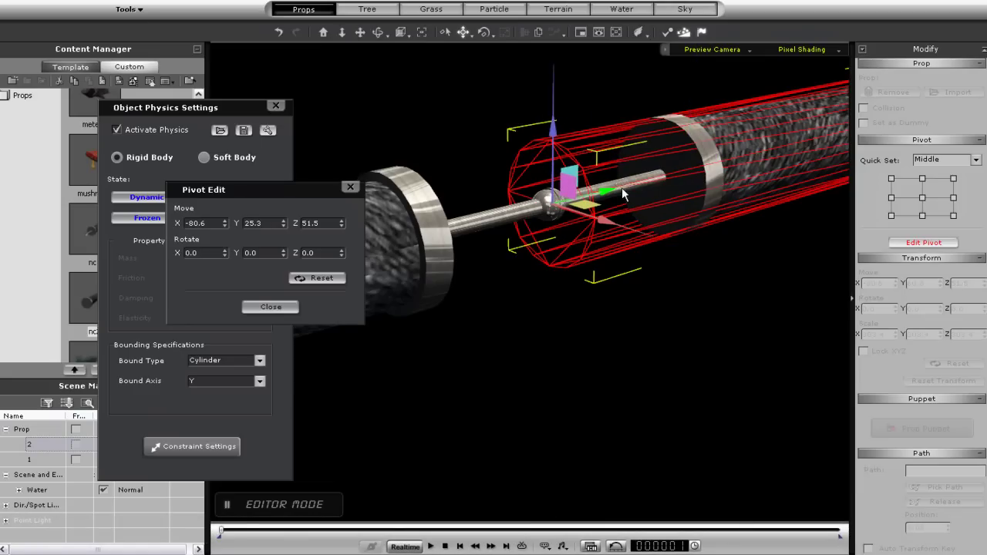
left_click(289, 306)
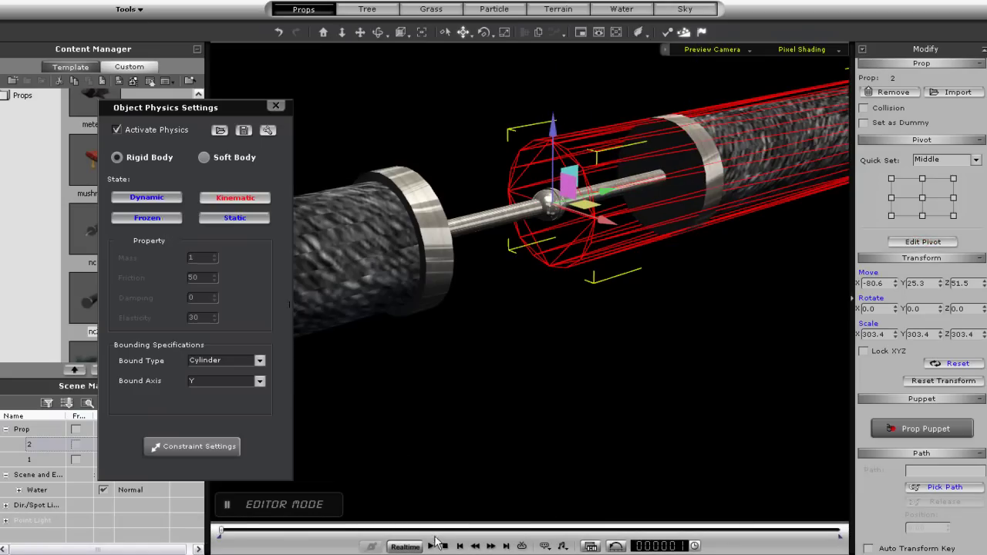
scroll(487, 474, "down", 5)
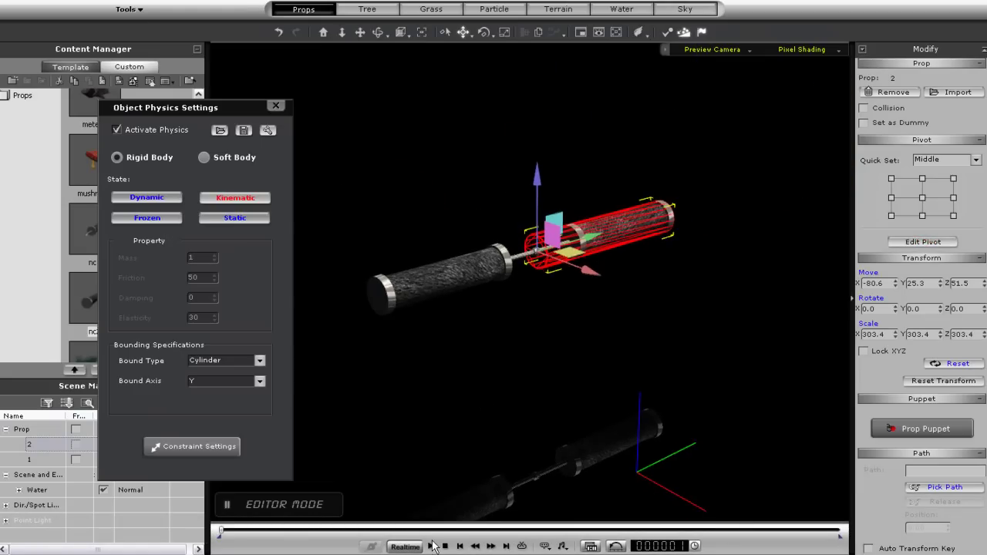
left_click(431, 546)
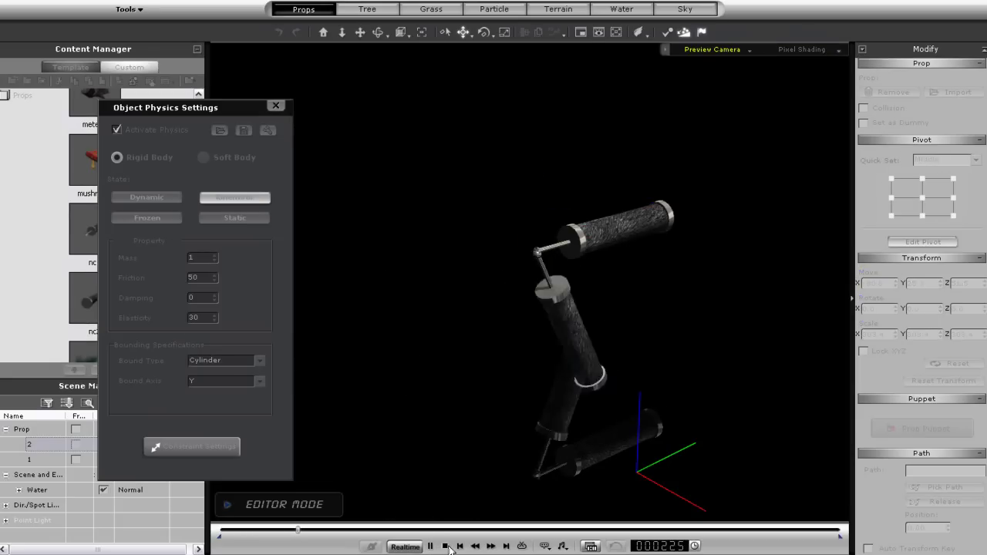
left_click(446, 546)
Enable the left cylinder's X, Y and Z constraint limits and set them to -150 and 150.
left_click(481, 276)
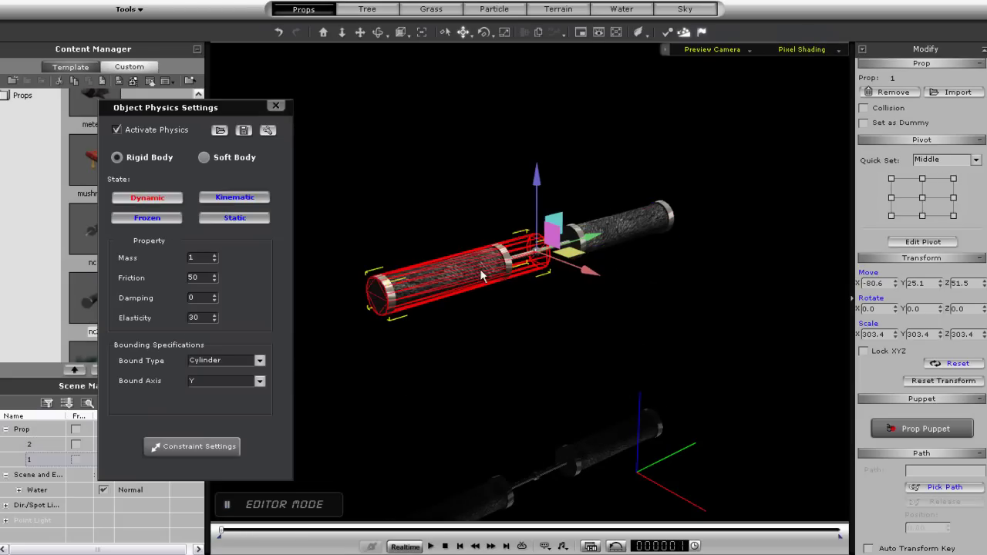
left_click(179, 447)
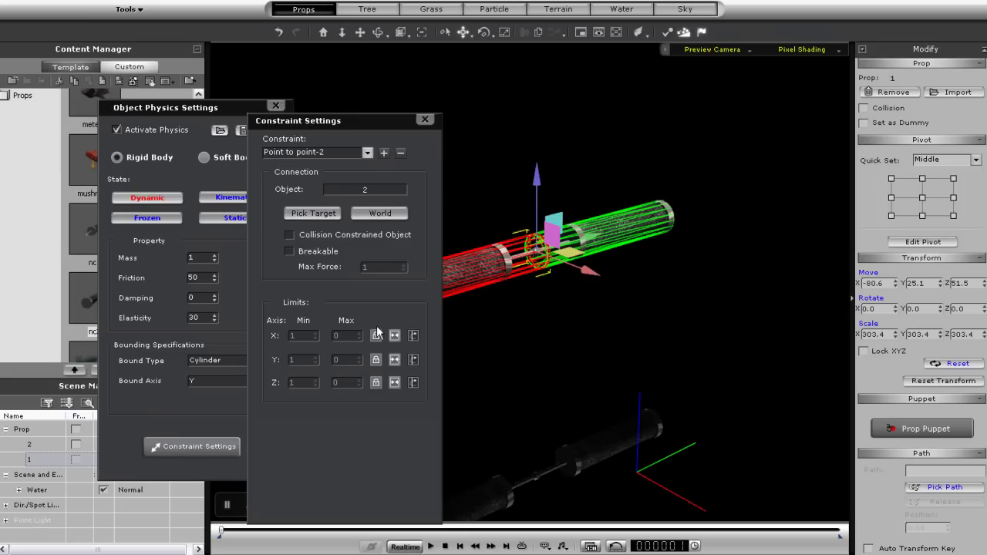
left_click(413, 335)
left_click(413, 359)
left_click(413, 383)
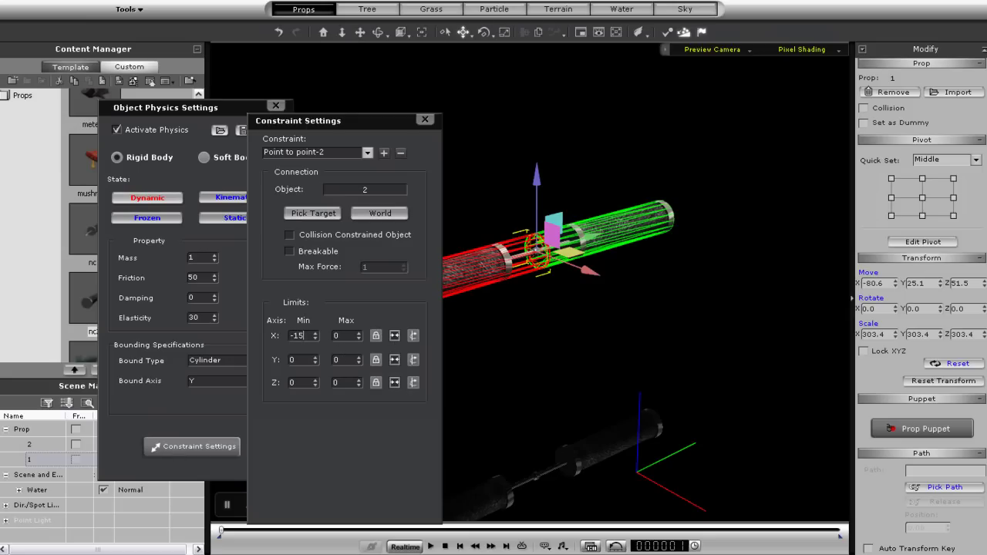
left_click(293, 360)
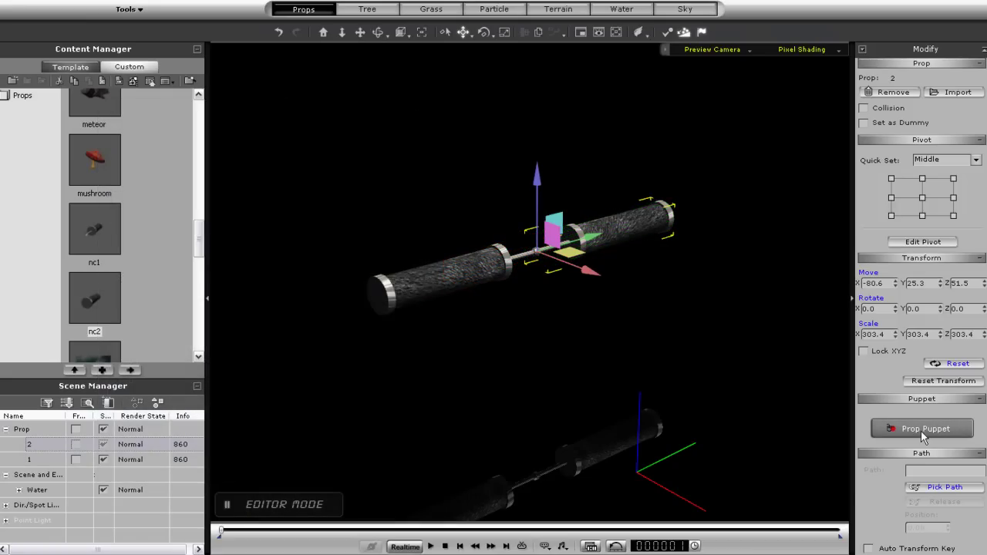
Preview the cylinders' Vertical Movement with Prop Puppet.
left_click(920, 430)
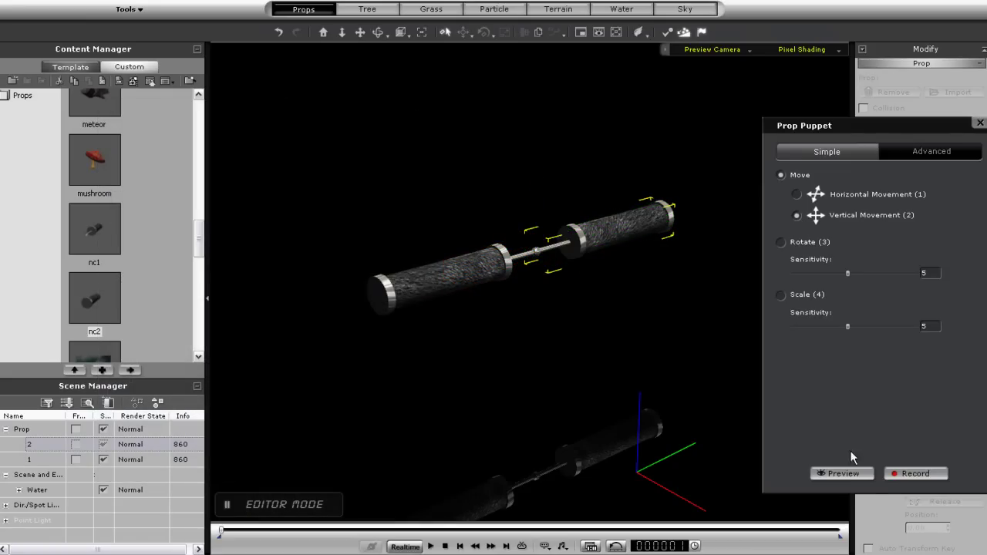
left_click(844, 473)
key("space")
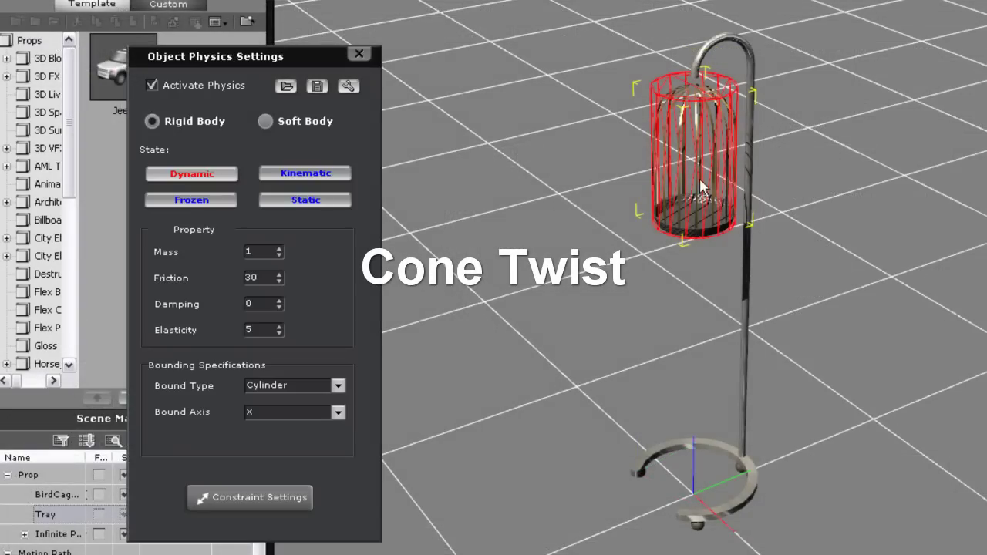
left_click(55, 497)
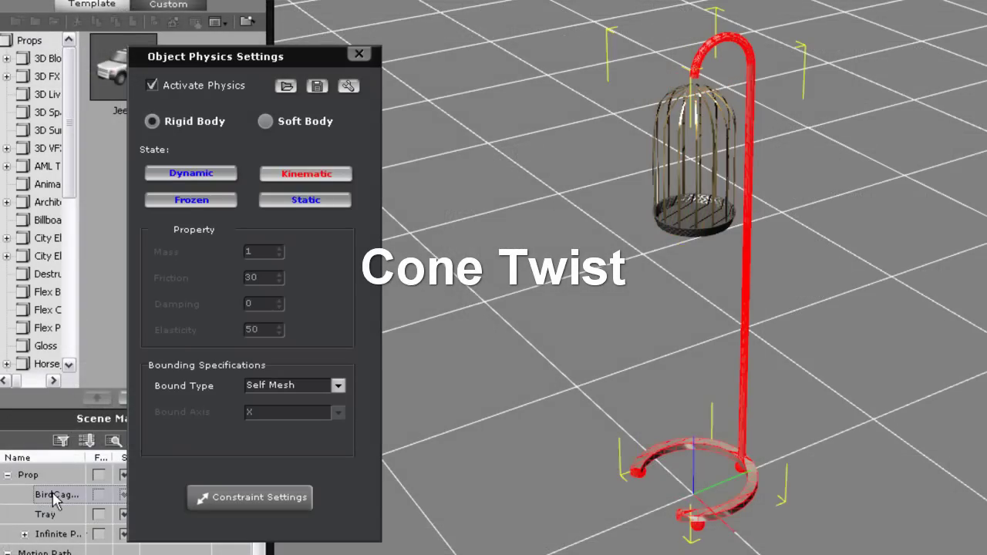
left_click(55, 514)
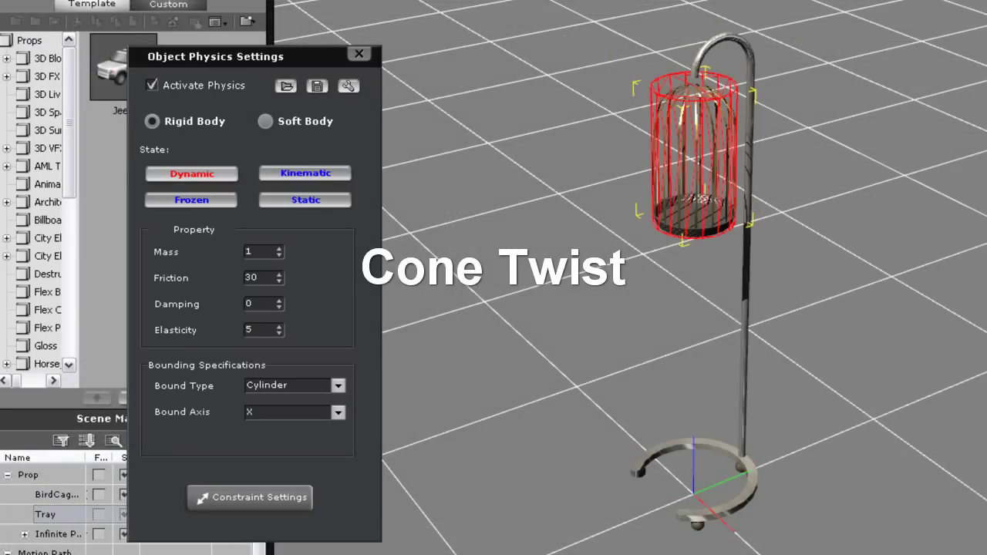
key("space")
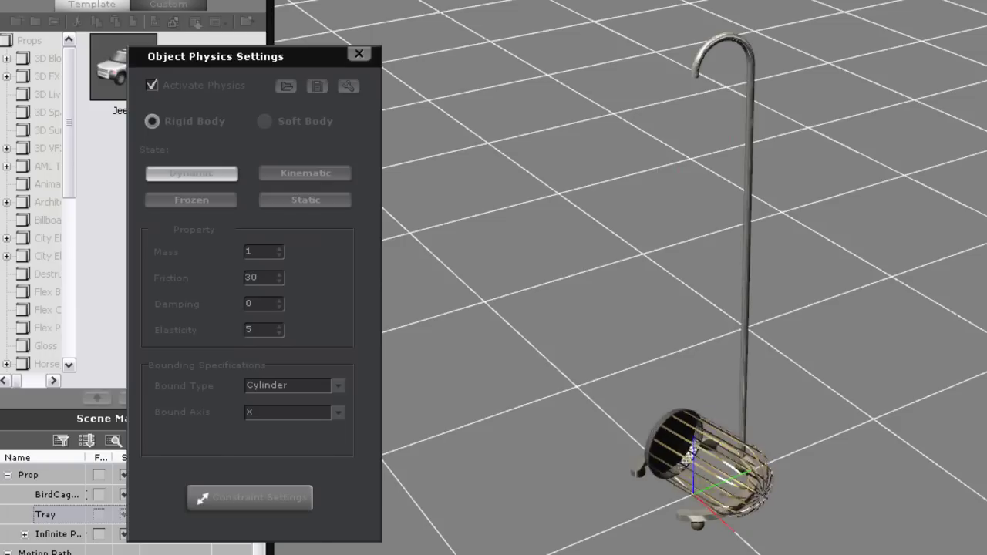
key("space")
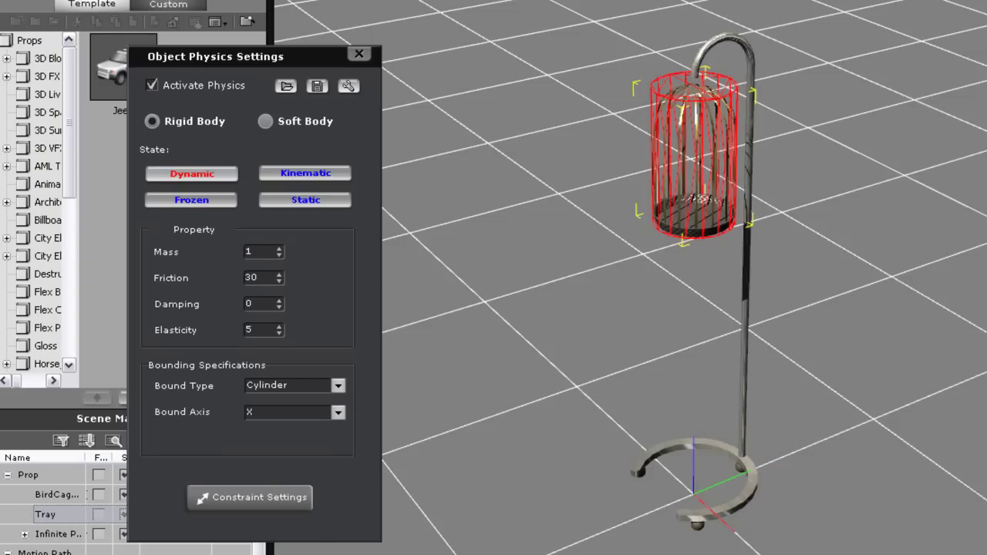
left_click(61, 514)
left_click(58, 495)
Add a Cone Twist-World constraint to the birdcage tray.
left_click(255, 498)
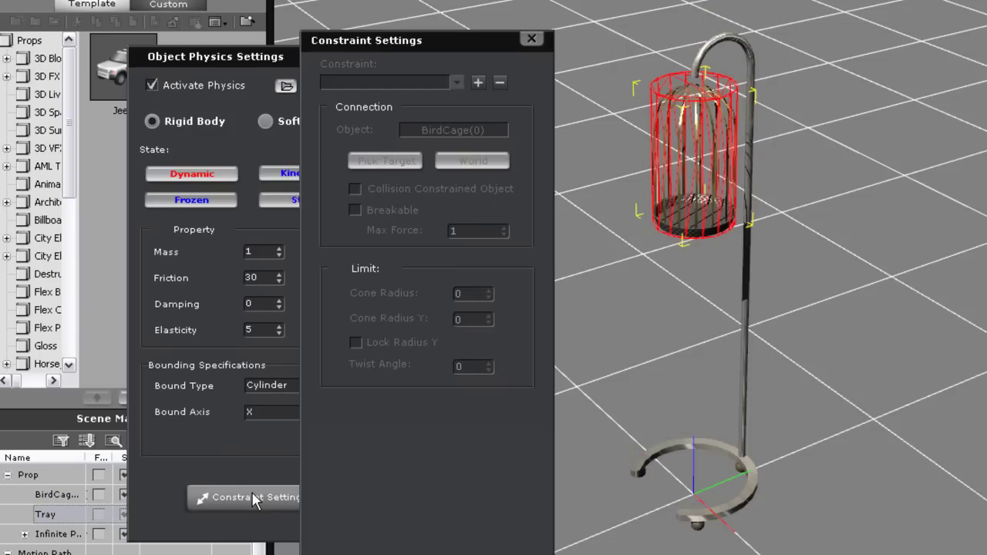
left_click(479, 81)
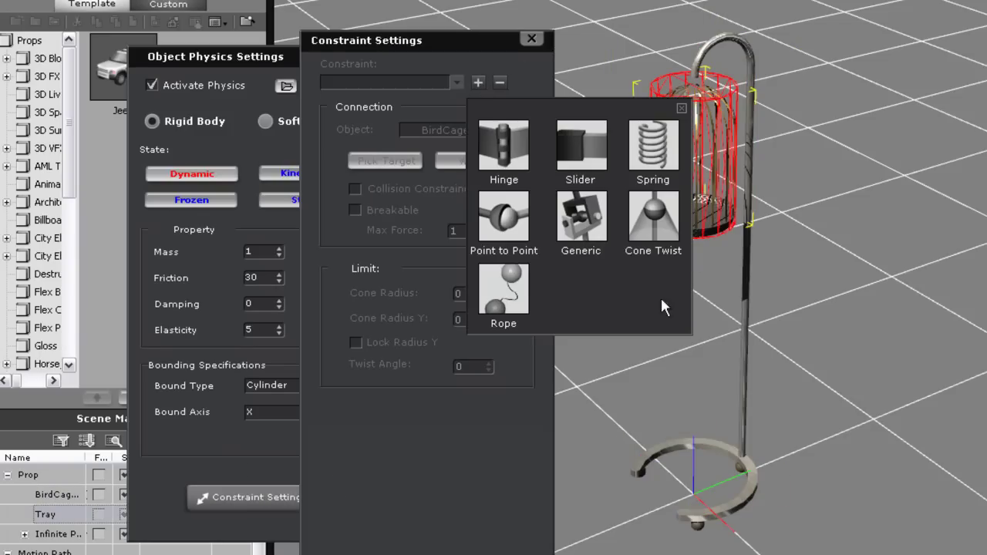
left_click(656, 212)
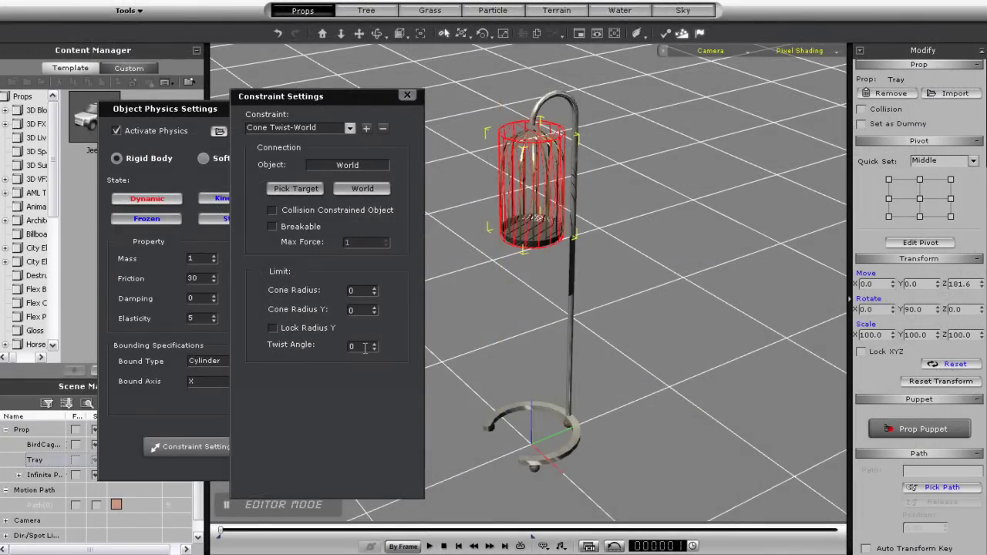
Set the Cone Twist angle to 180 and run a Prop Puppet preview of the stand.
double_click(364, 347)
type("180")
left_click(570, 260)
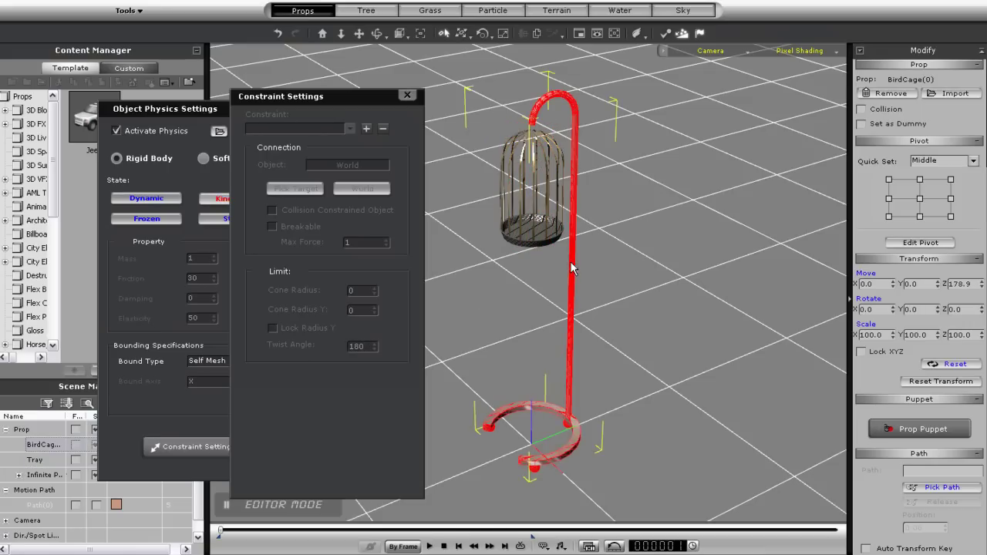
left_click(916, 429)
key("space")
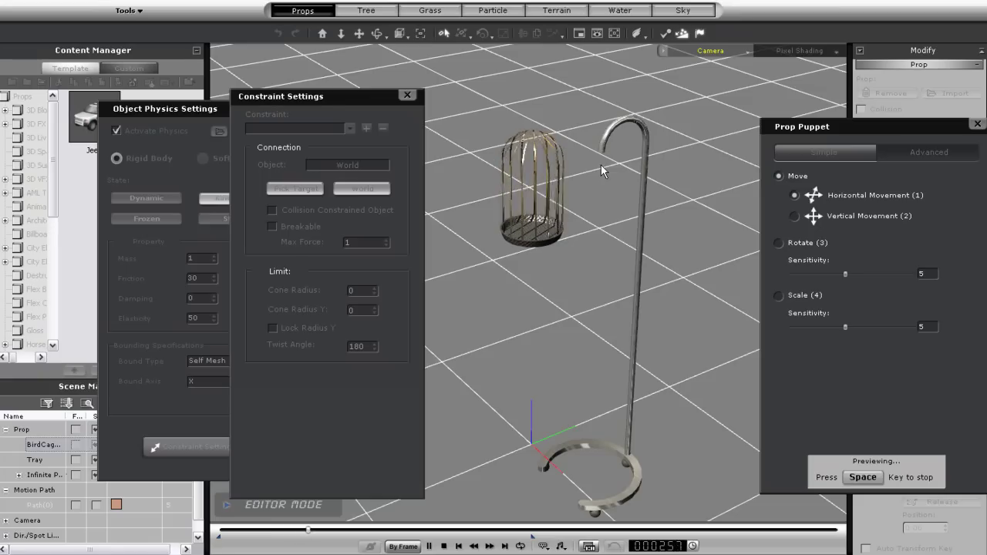
key("space")
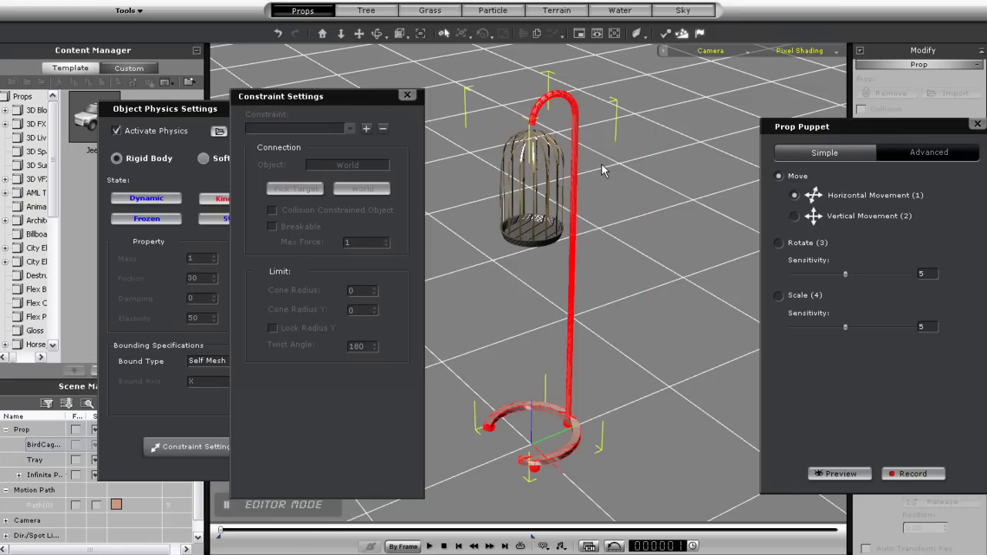
Attach the cage's Cone Twist constraint to the stand's hook.
left_click(535, 189)
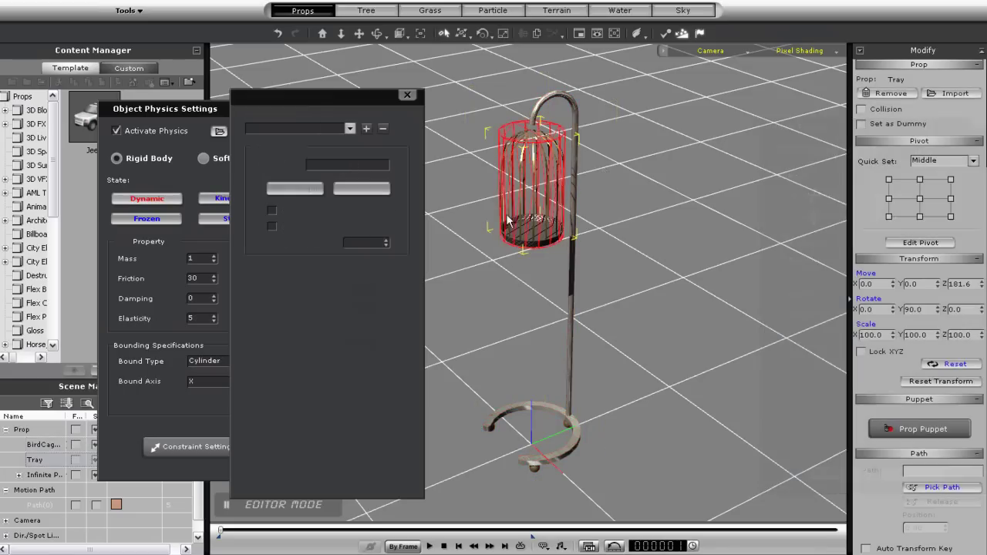
left_click(287, 190)
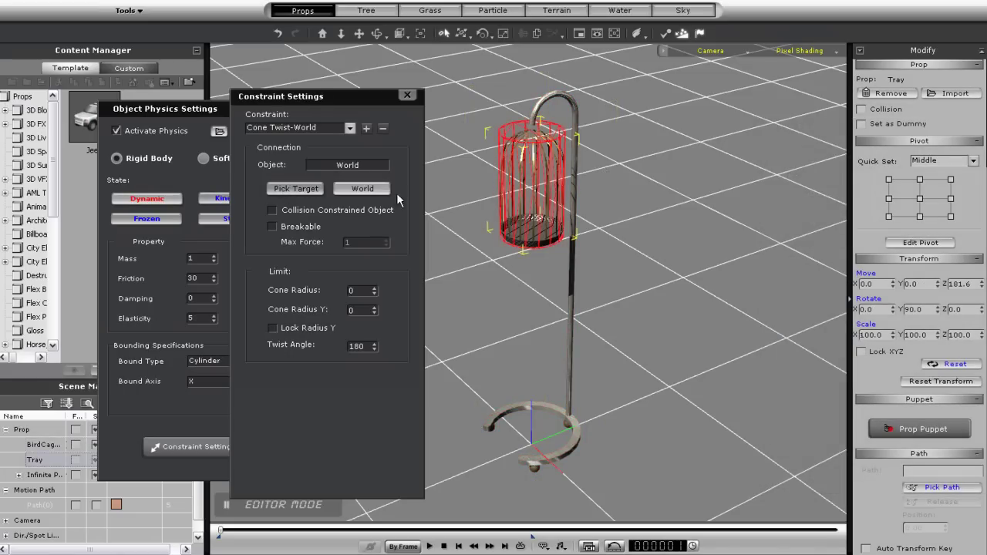
left_click(572, 107)
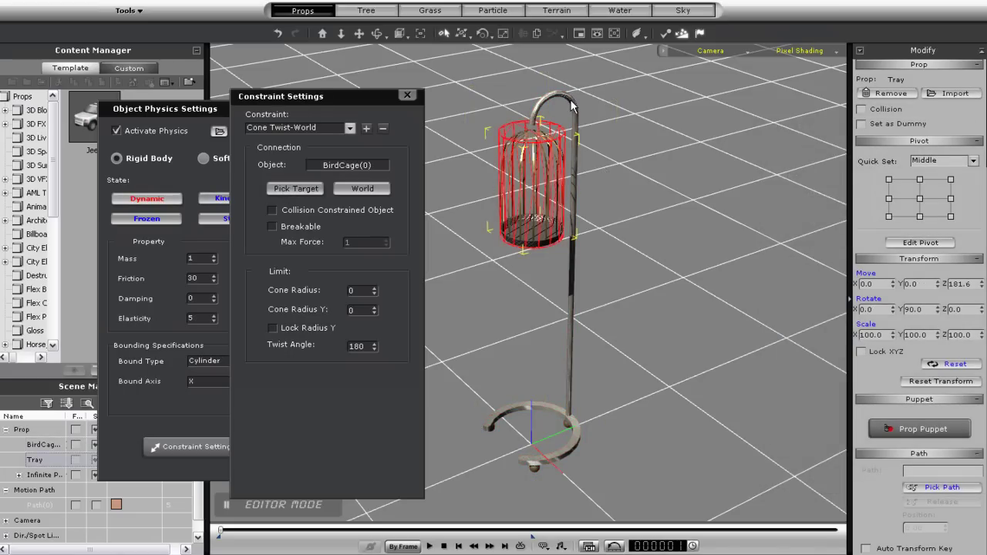
Preview the cage swinging as the stand is puppeted, then reselect the cage and stand.
left_click(572, 310)
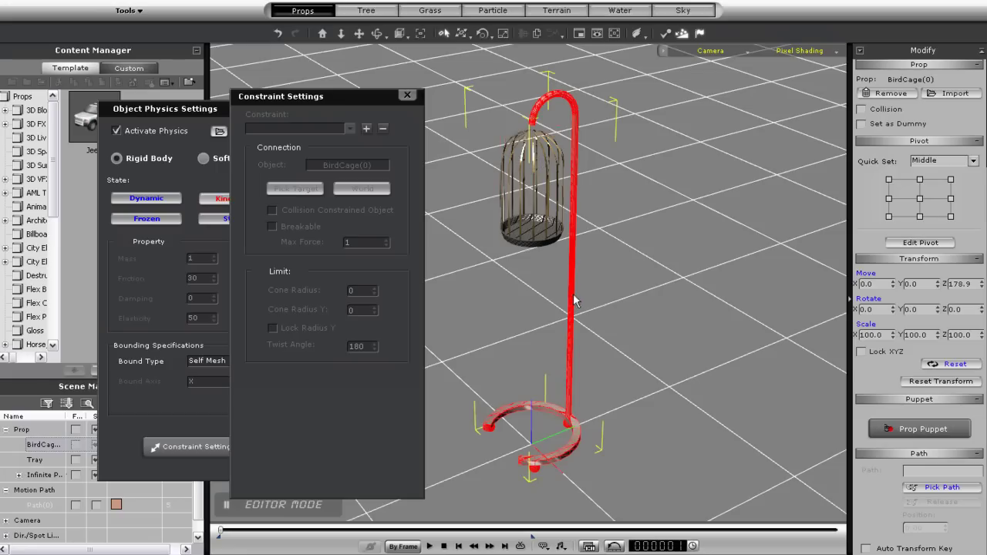
left_click(918, 432)
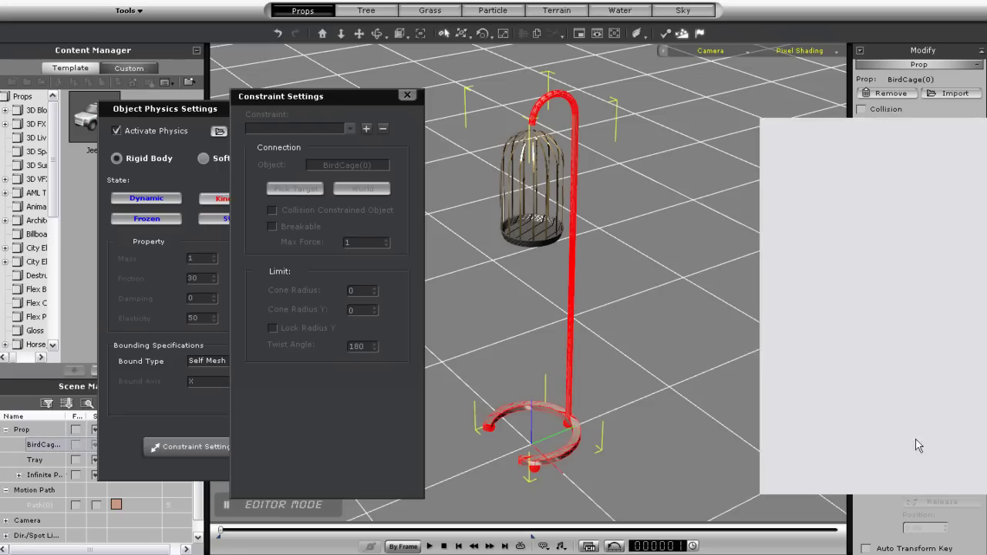
key("space")
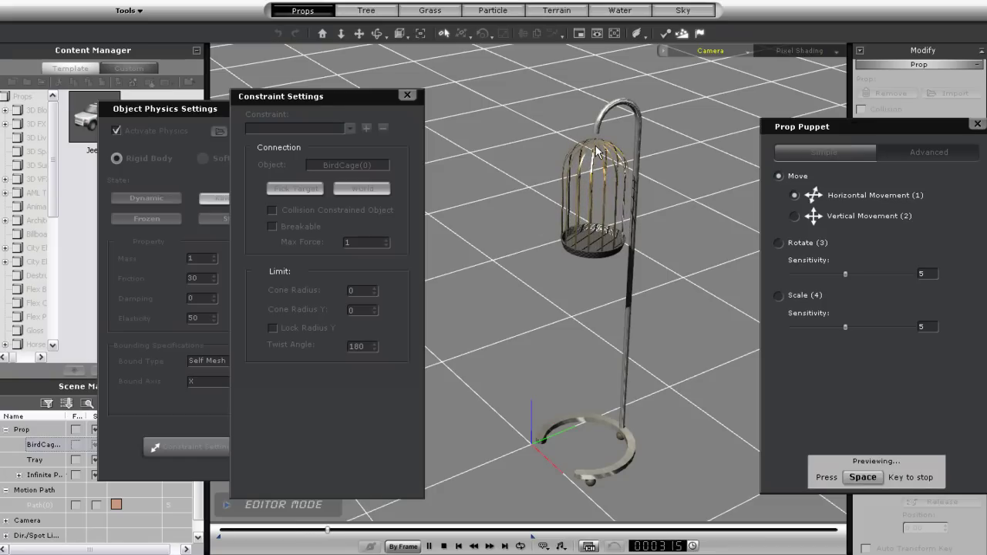
key("space")
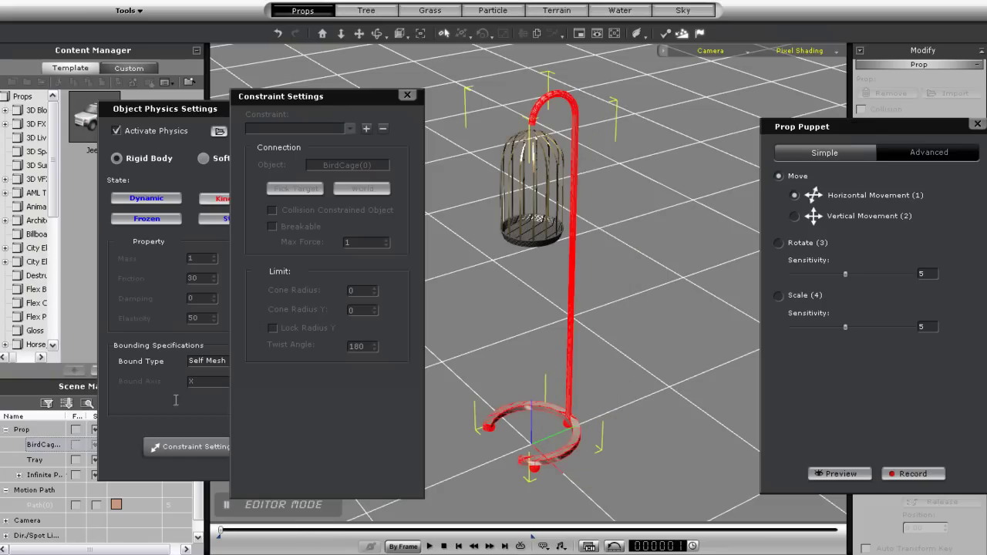
left_click(42, 460)
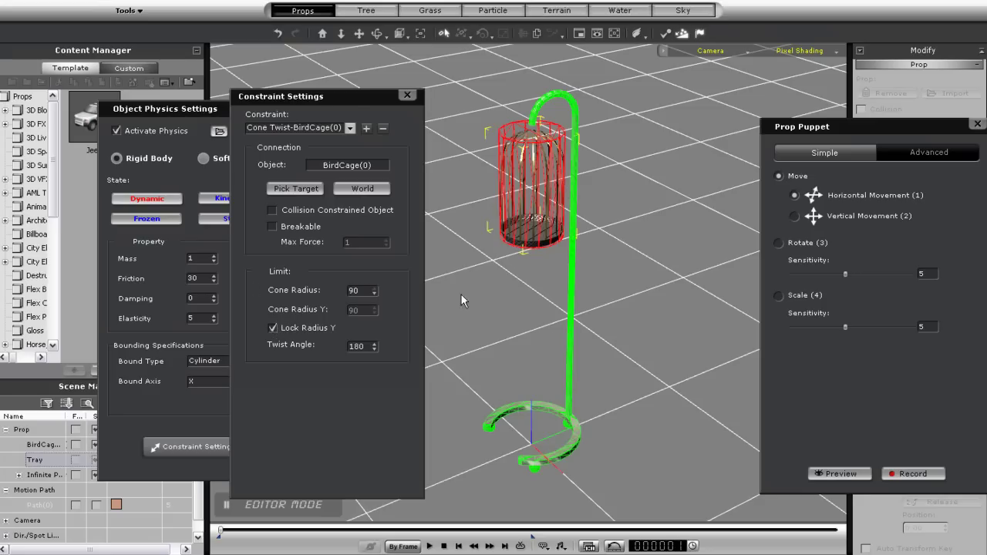
left_click(571, 324)
Run and stop a physics preview of the stand, then reselect the cage.
left_click(838, 474)
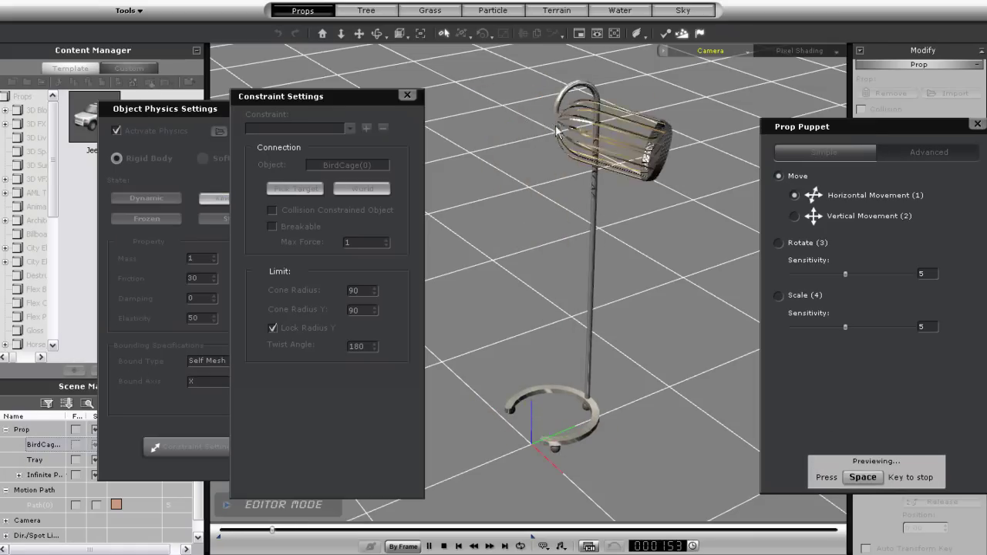
key("space")
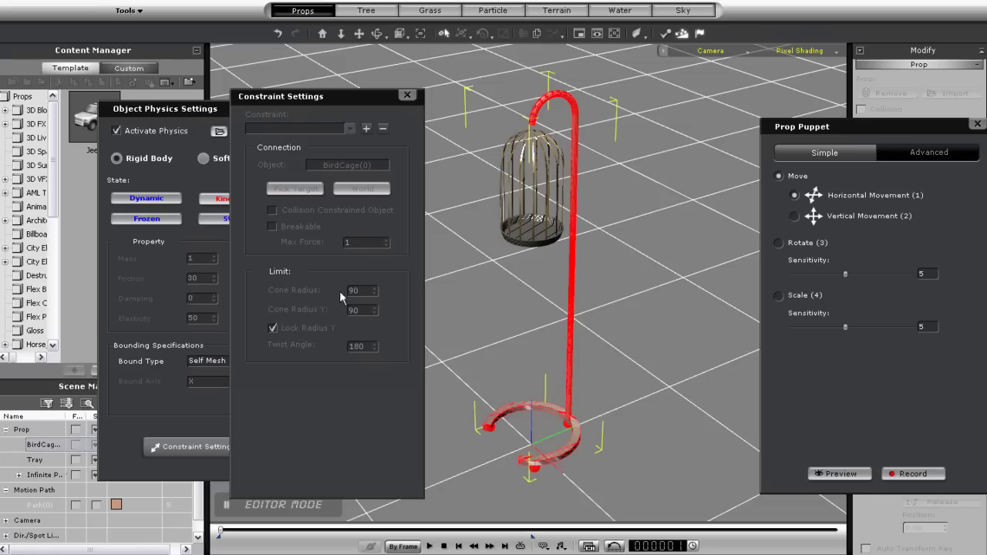
left_click(46, 445)
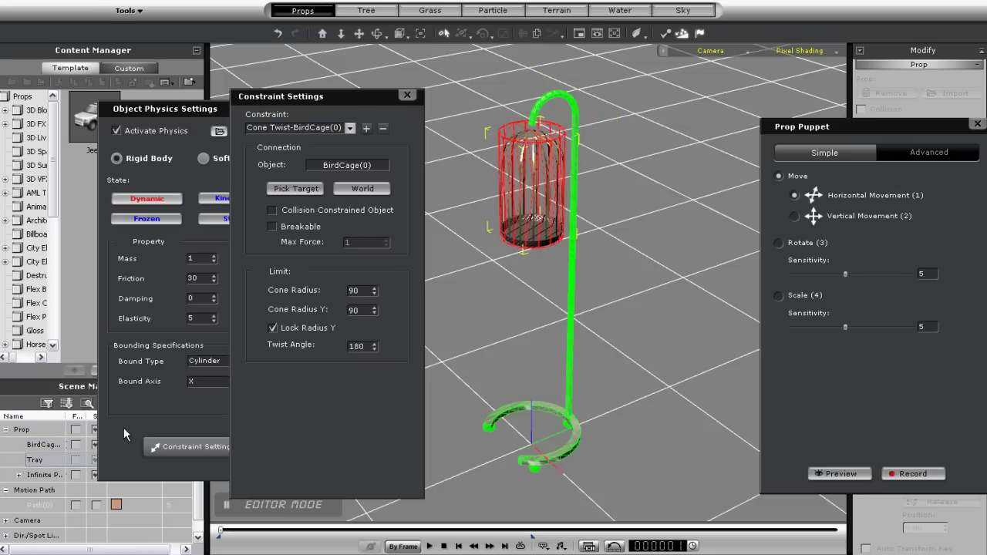
Set the cage's cone radius to 30 and start a physics preview of it swinging.
double_click(359, 290)
left_click(853, 474)
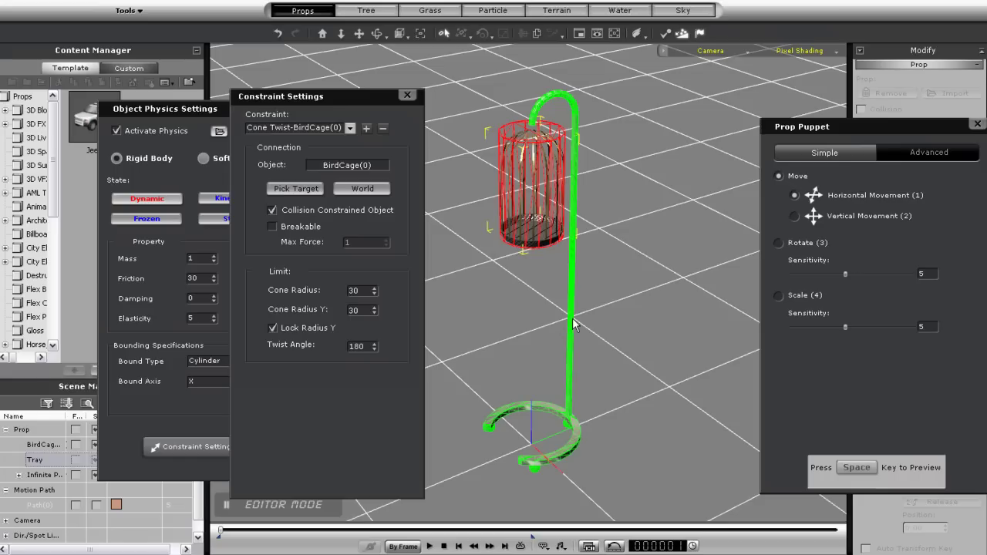
key("space")
key("space")
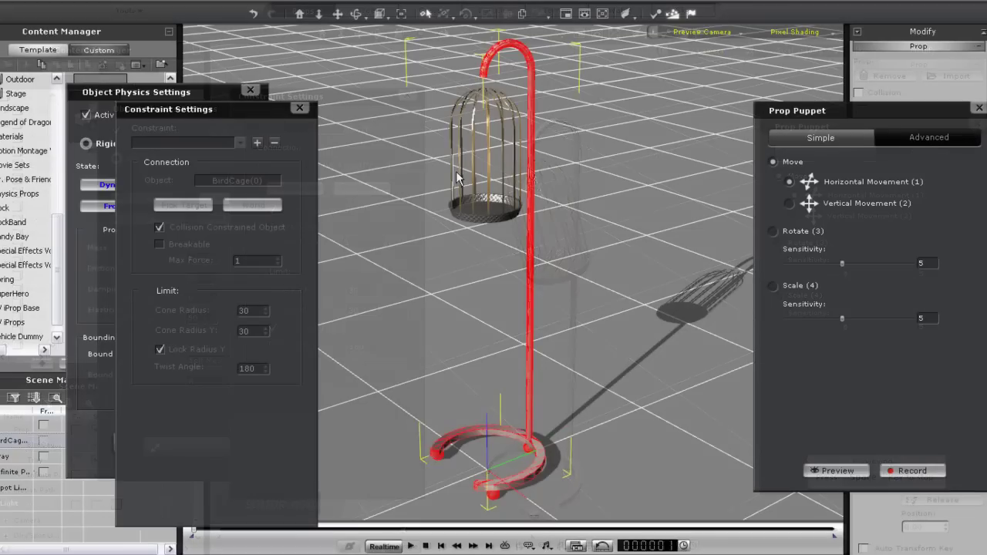
Make the cage's constraint breakable at max force 1 and test the break in a preview.
left_click(160, 245)
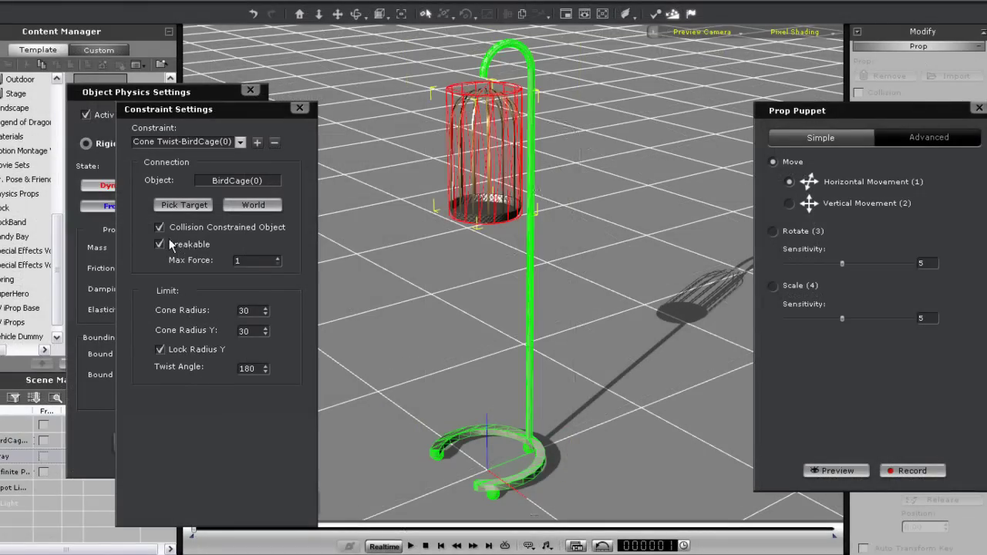
left_click(532, 411)
left_click(836, 471)
key("space")
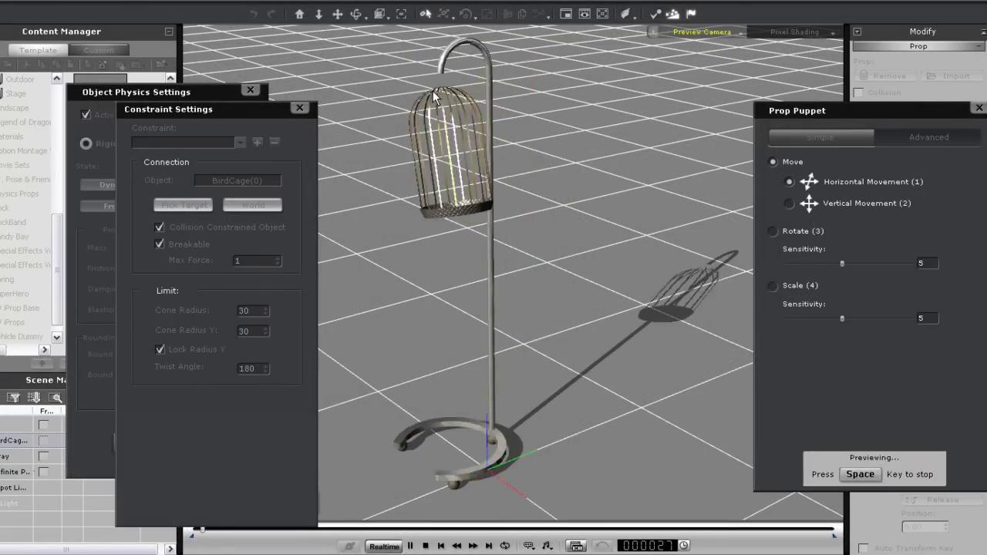
key("space")
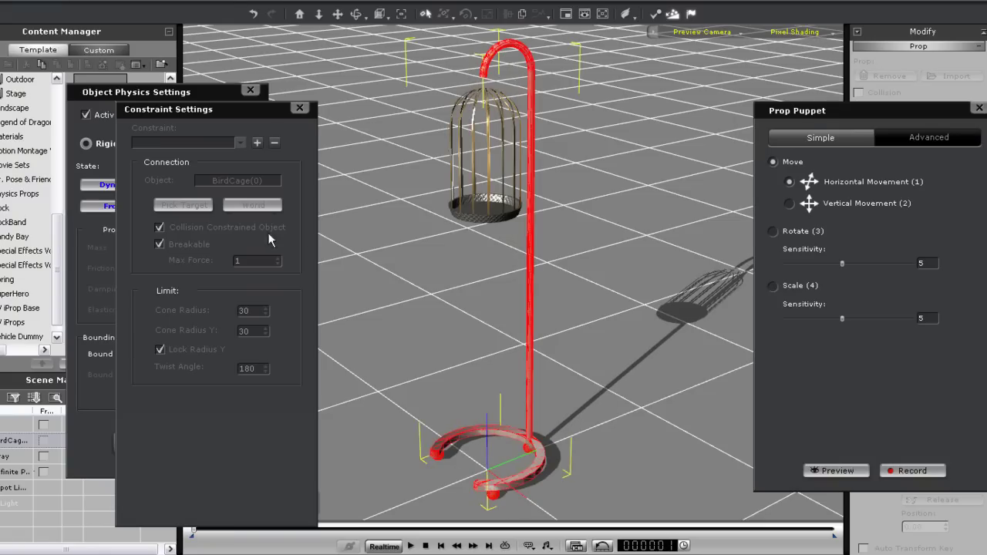
left_click(503, 179)
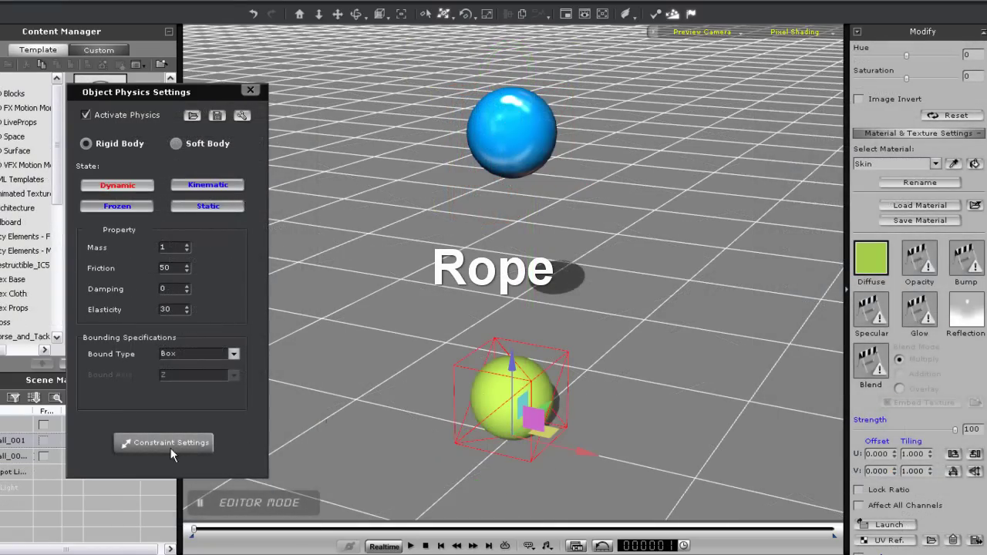
Give both the green sphere and the blue sphere a Sphere bound type.
left_click(232, 354)
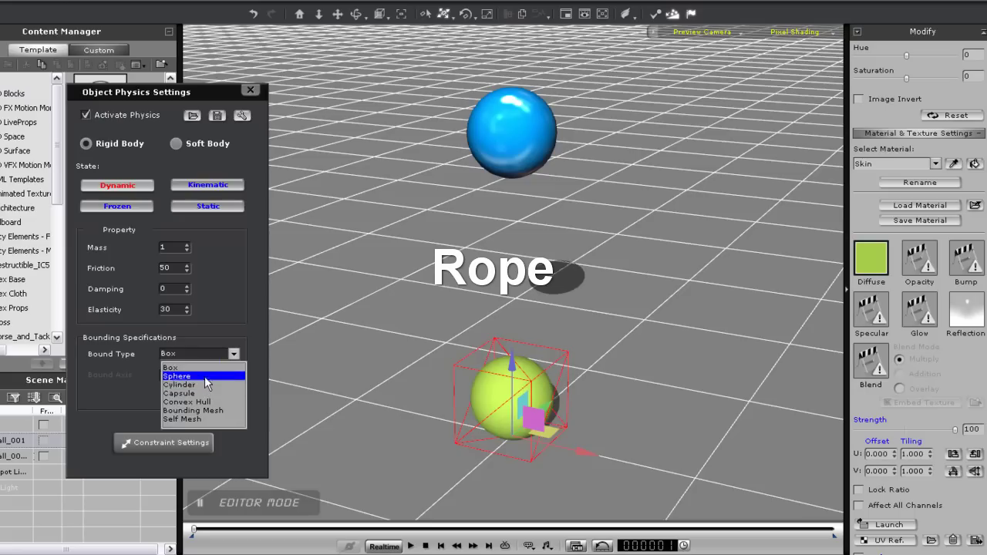
left_click(204, 377)
left_click(485, 132)
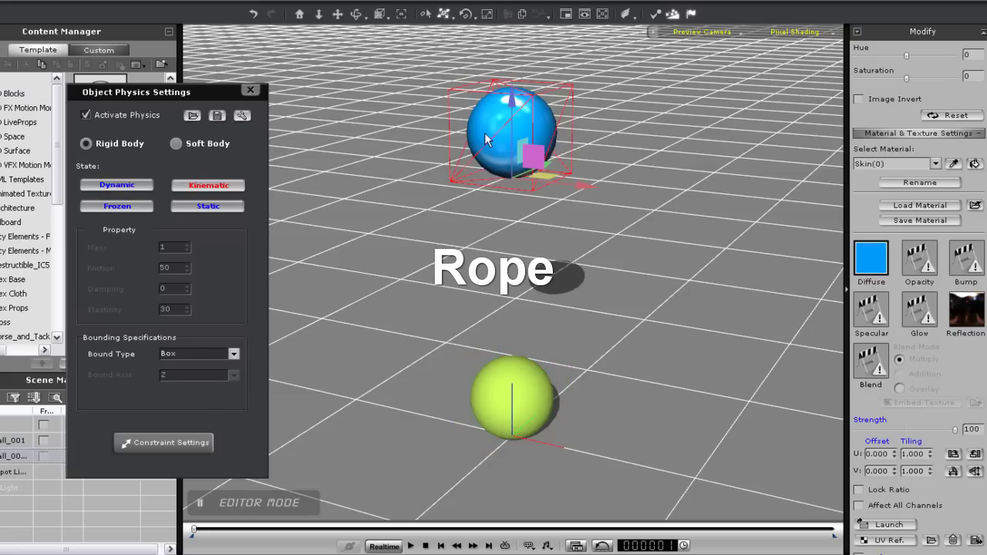
left_click(234, 354)
left_click(193, 375)
left_click(520, 394)
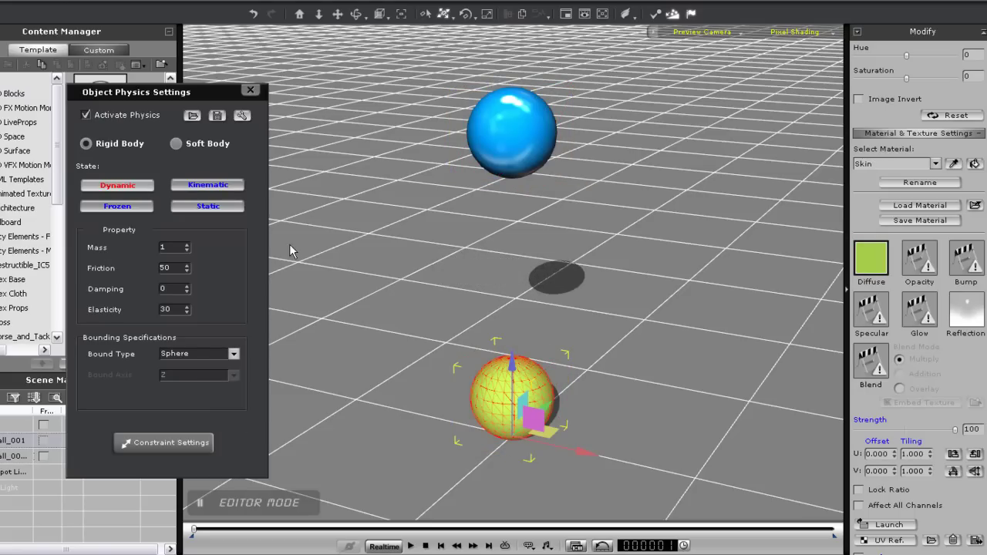
Add a Rope constraint to the green sphere targeting the blue sphere.
left_click(189, 443)
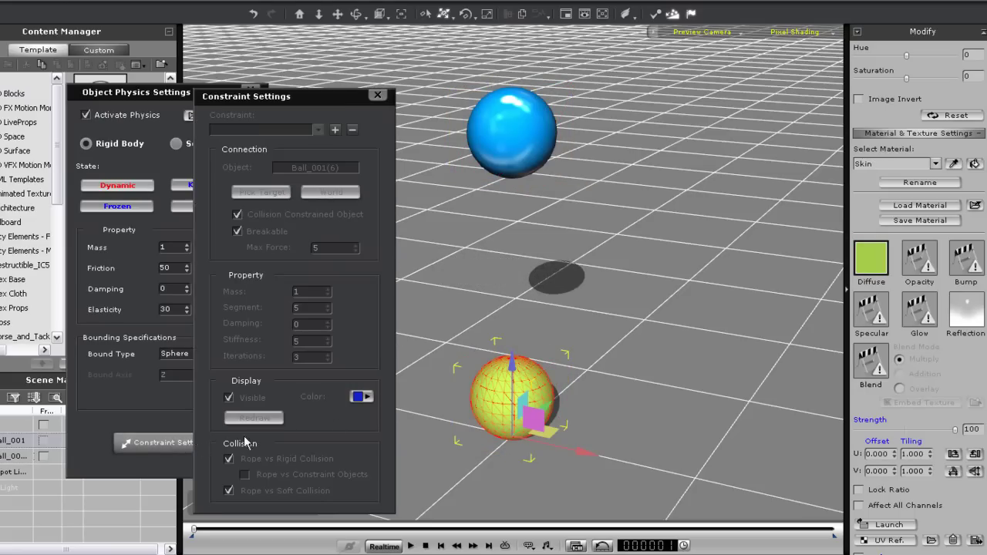
left_click(336, 130)
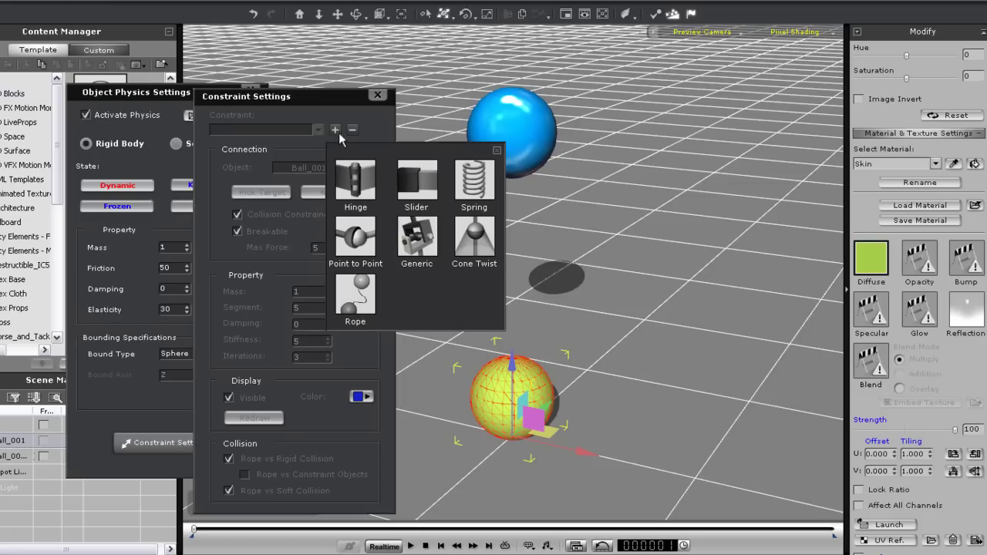
left_click(356, 294)
left_click(262, 192)
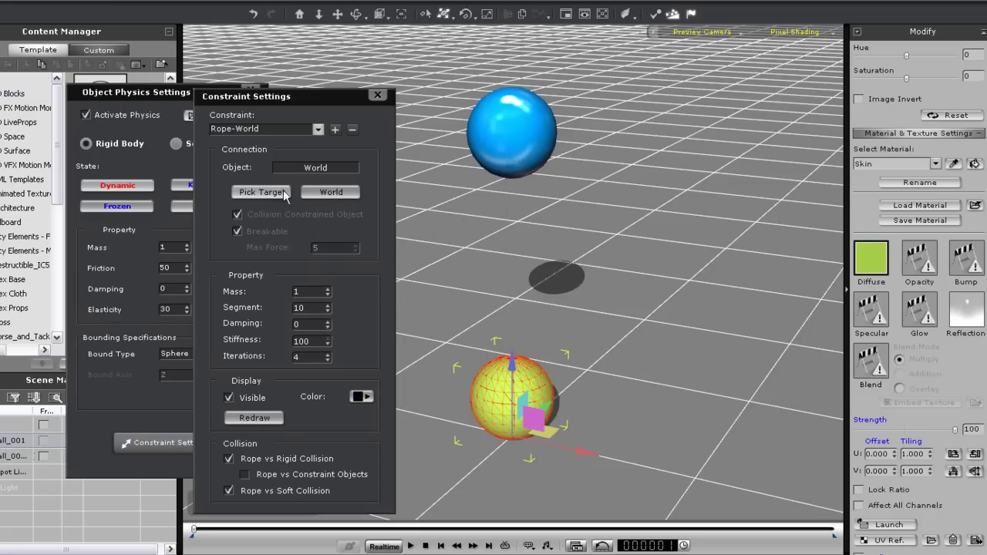
left_click(517, 132)
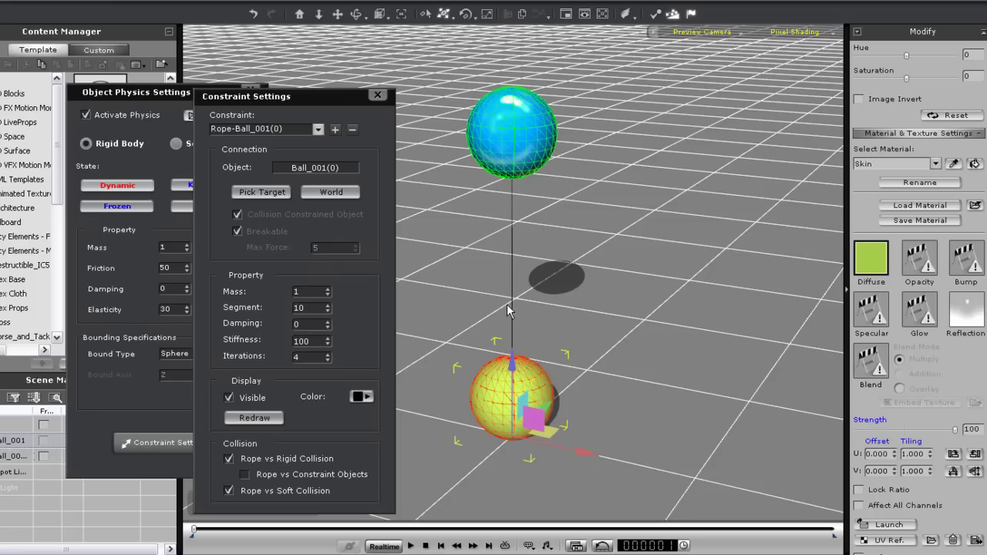
left_click(503, 157)
Run a Prop Puppet preview of the blue sphere with the current rope.
left_click_drag(349, 97, 294, 94)
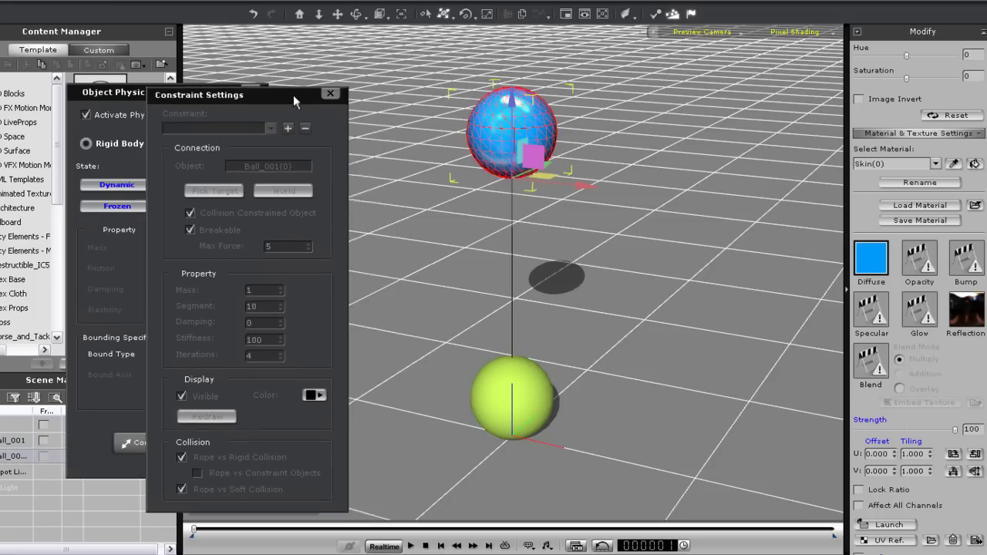
scroll(918, 293, "down", 5)
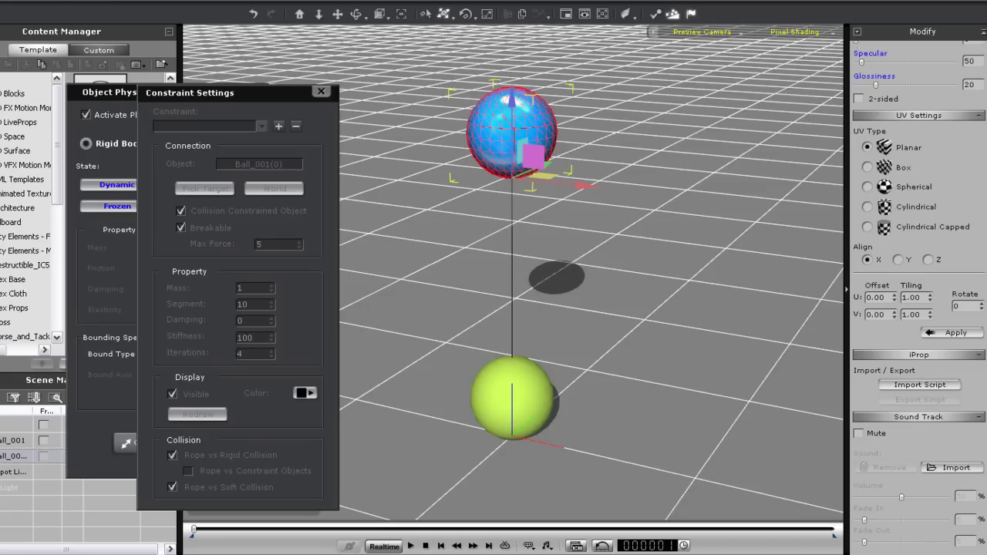
scroll(917, 293, "up", 1)
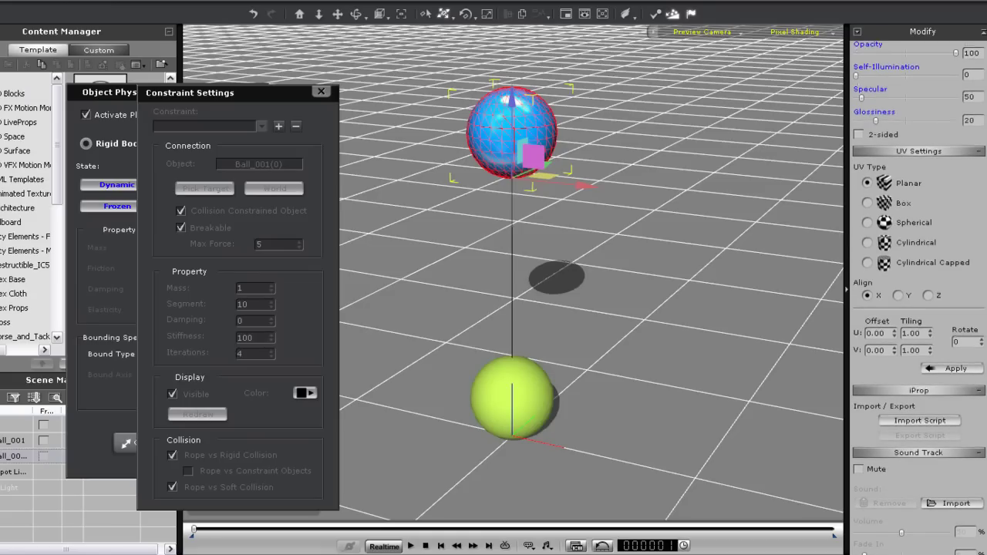
scroll(961, 183, "up", 10)
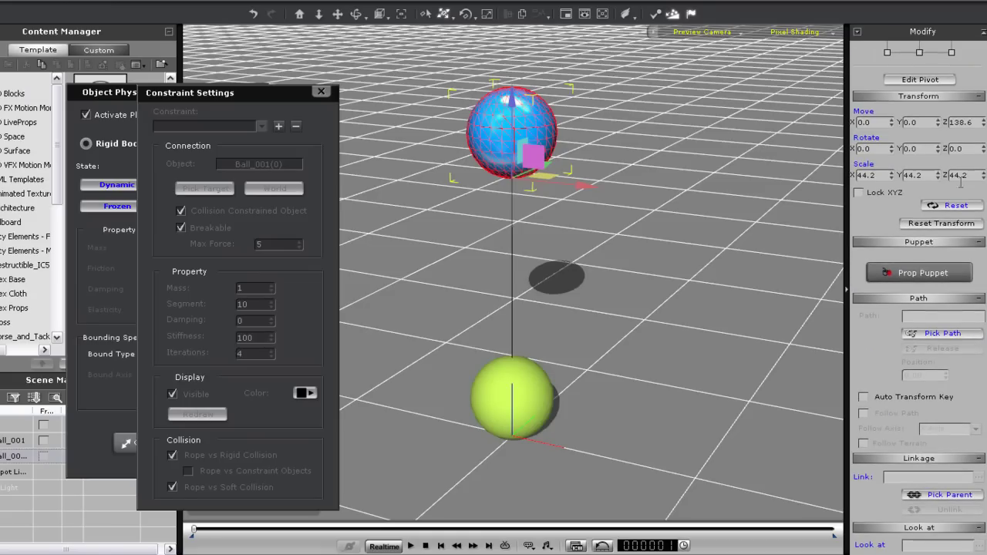
left_click(920, 272)
left_click(837, 469)
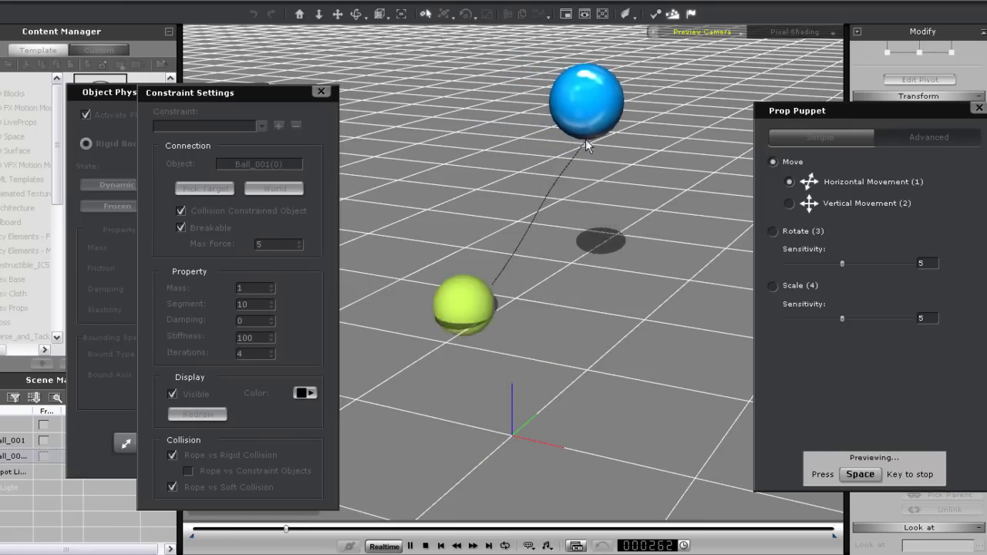
key("space")
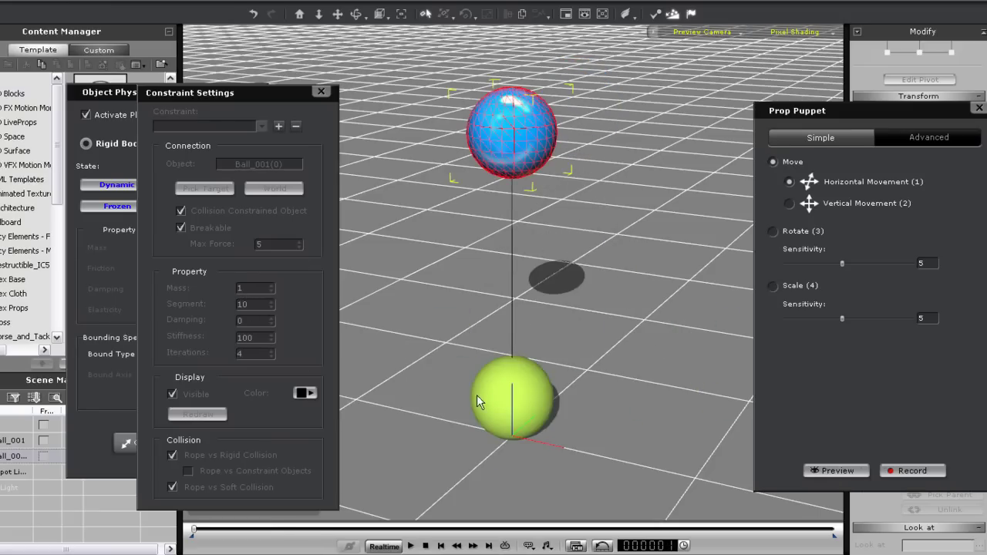
Set the green ball's rope mass to 20 and preview it with the blue sphere puppeted.
left_click(529, 399)
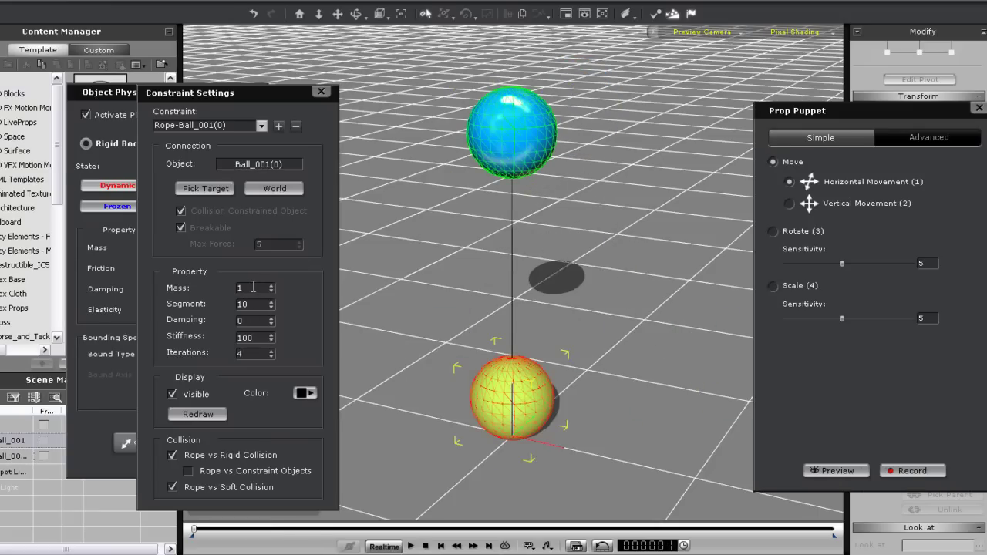
left_click_drag(253, 287, 219, 282)
type("20")
left_click(502, 139)
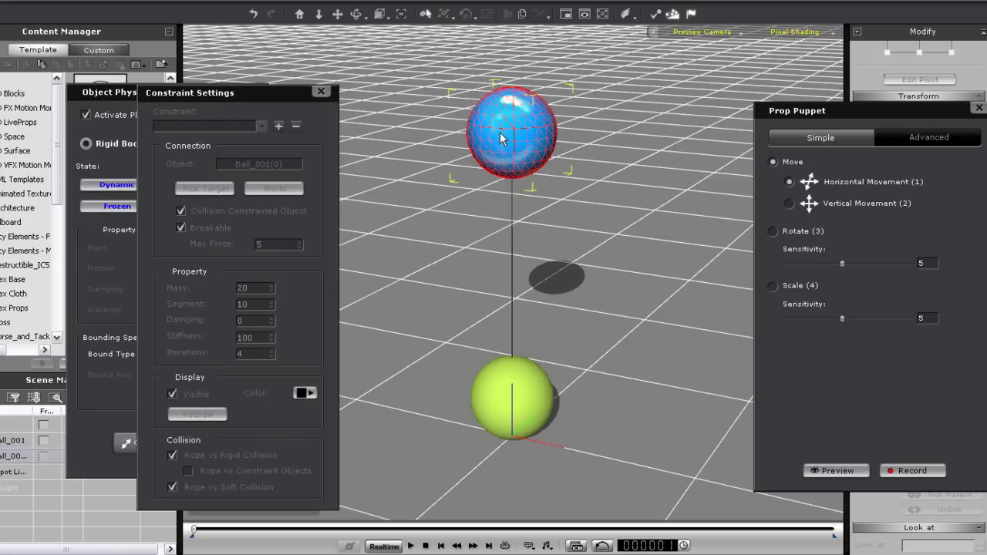
left_click(837, 470)
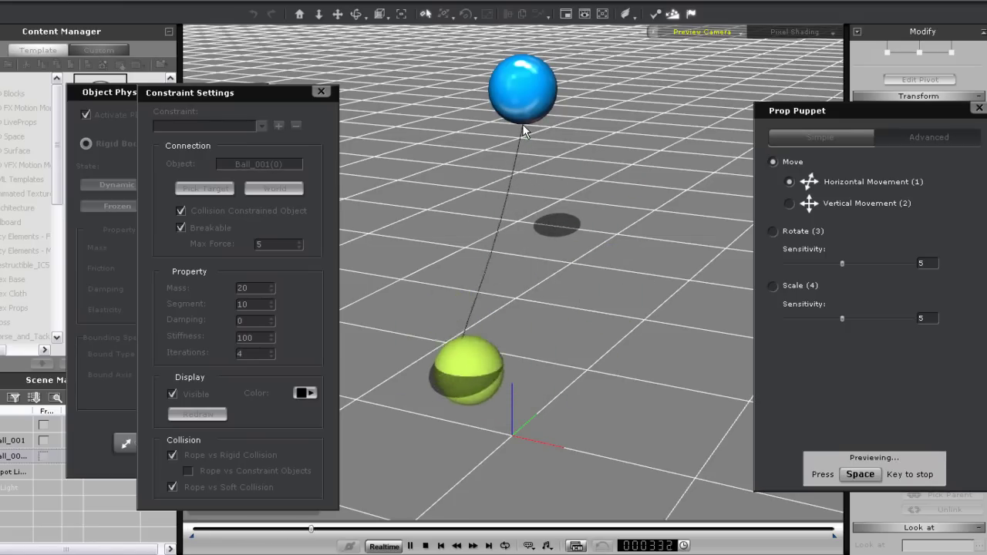
key("space")
Return the green ball's rope mass to 1.
left_click(530, 401)
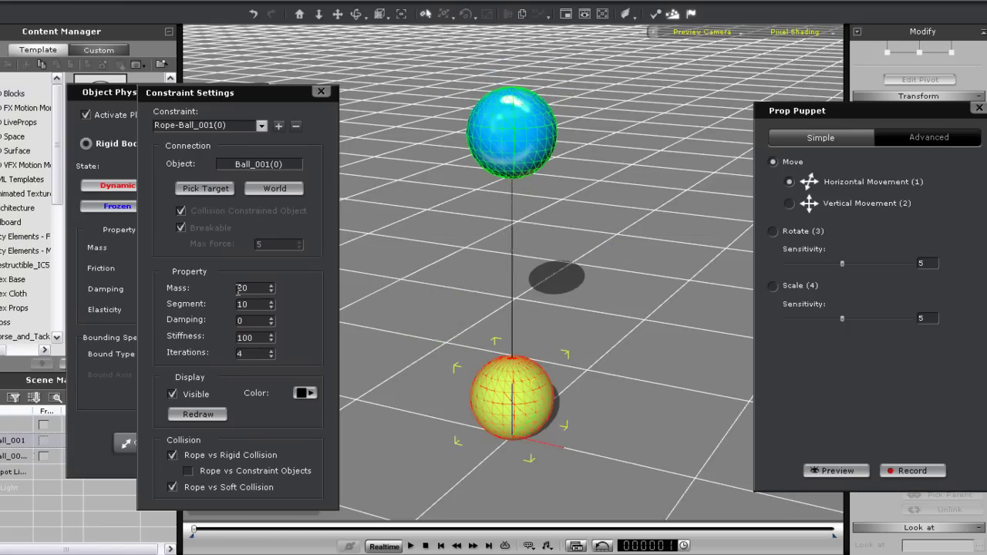
left_click_drag(249, 287, 203, 286)
type("1")
Multi-duplicate the green ball into 6 copies curled into a ring.
left_click(321, 91)
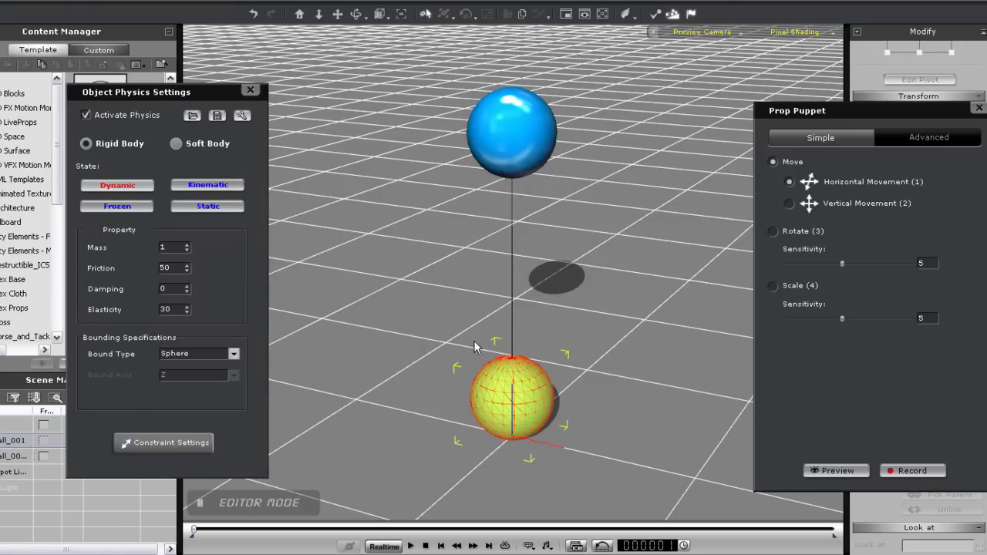
scroll(497, 316, "down", 2)
middle_click_drag(497, 317, 428, 326)
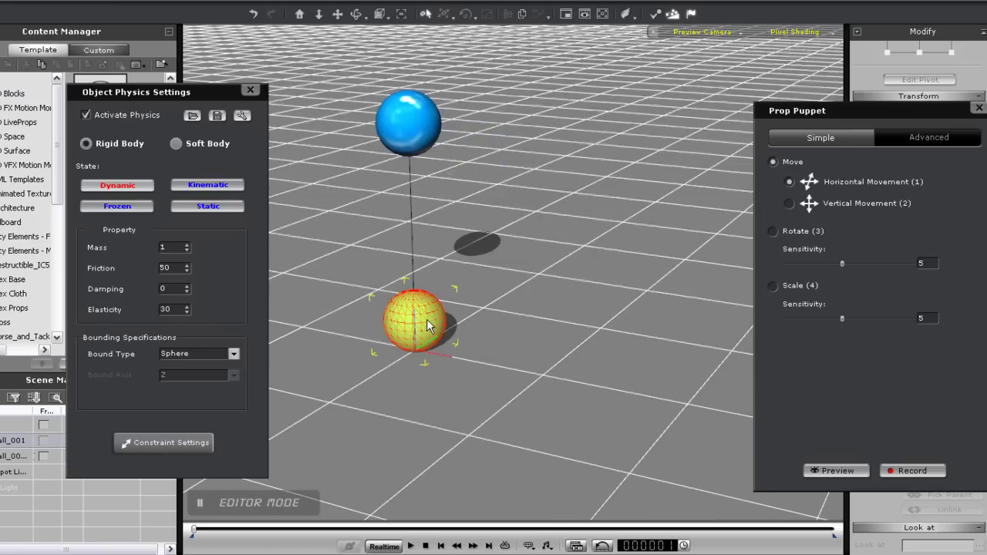
left_click(522, 14)
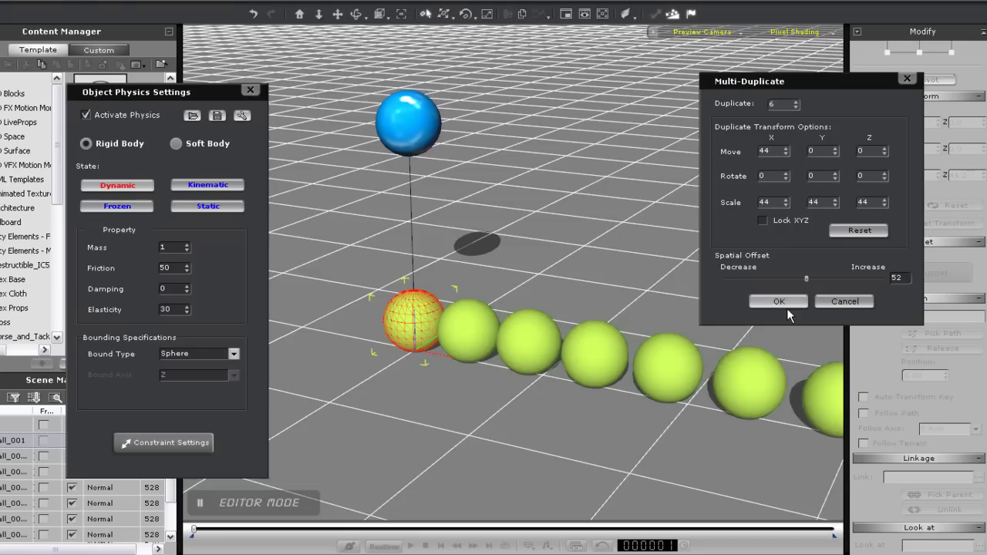
left_click_drag(806, 278, 802, 279)
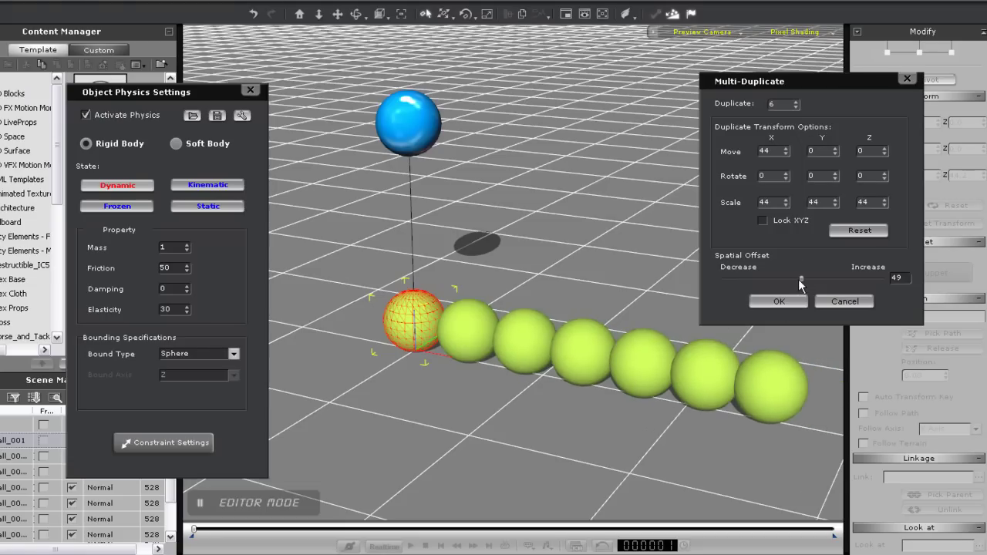
left_click_drag(801, 285, 802, 285)
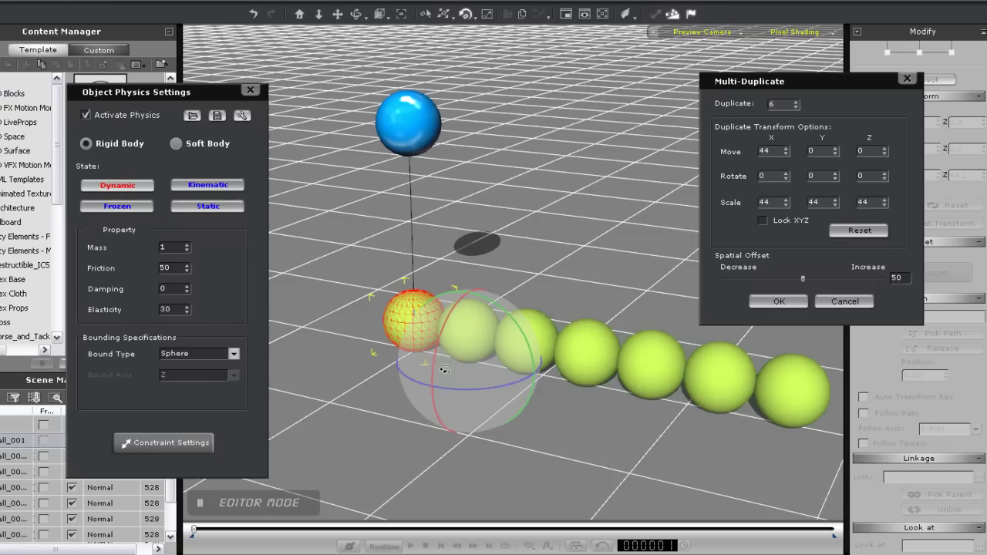
left_click_drag(487, 388, 451, 388)
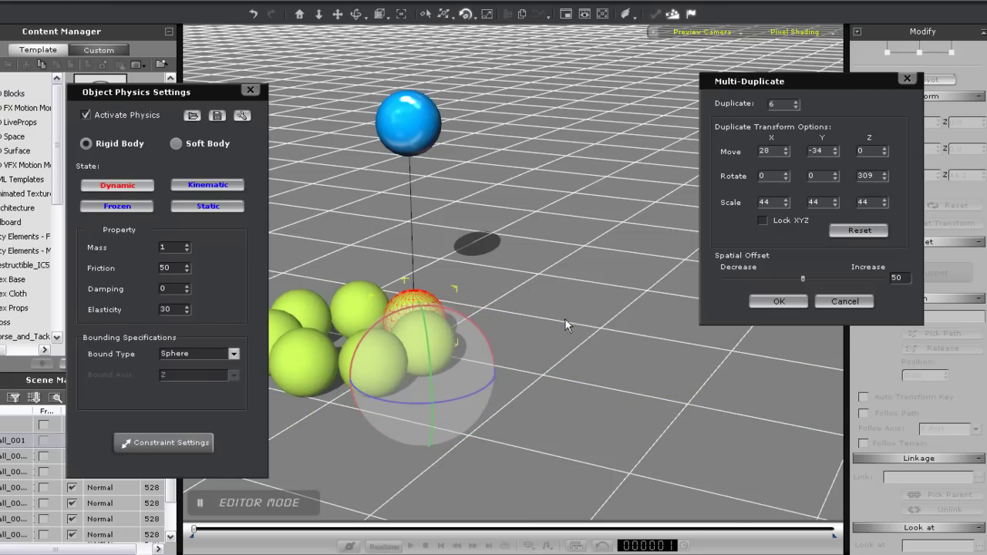
middle_click_drag(564, 318, 711, 365)
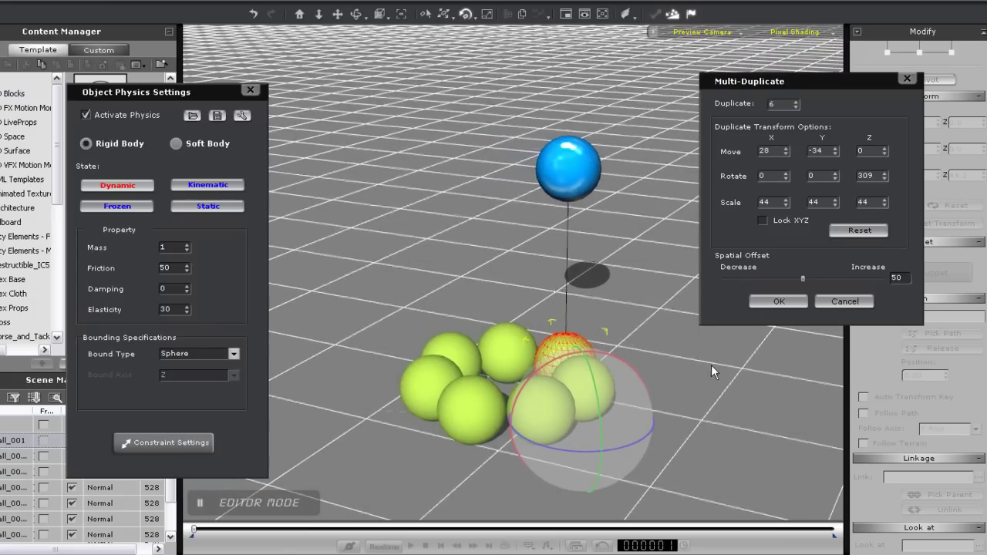
left_click(794, 301)
Select all seven green spheres and open their rope constraint settings.
left_click(468, 404)
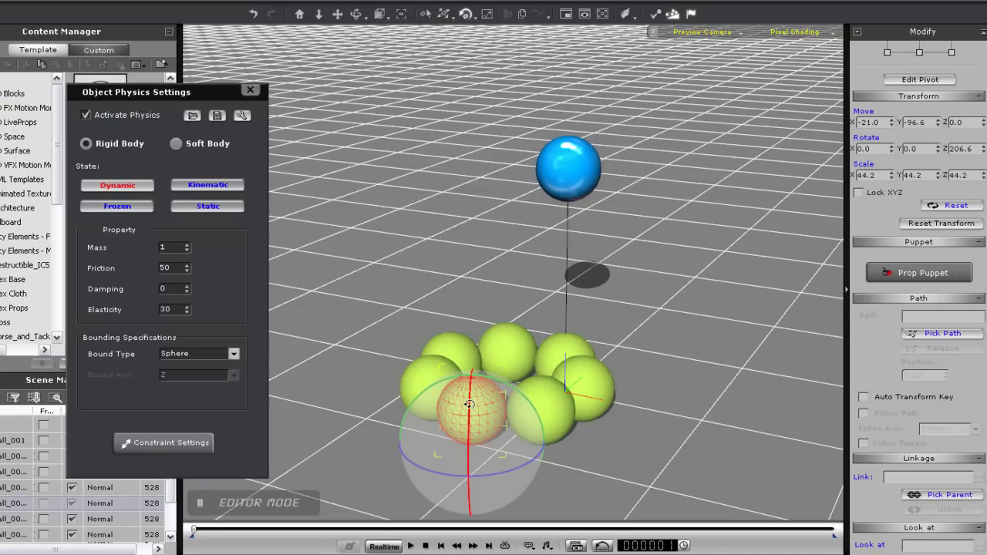
left_click(182, 442)
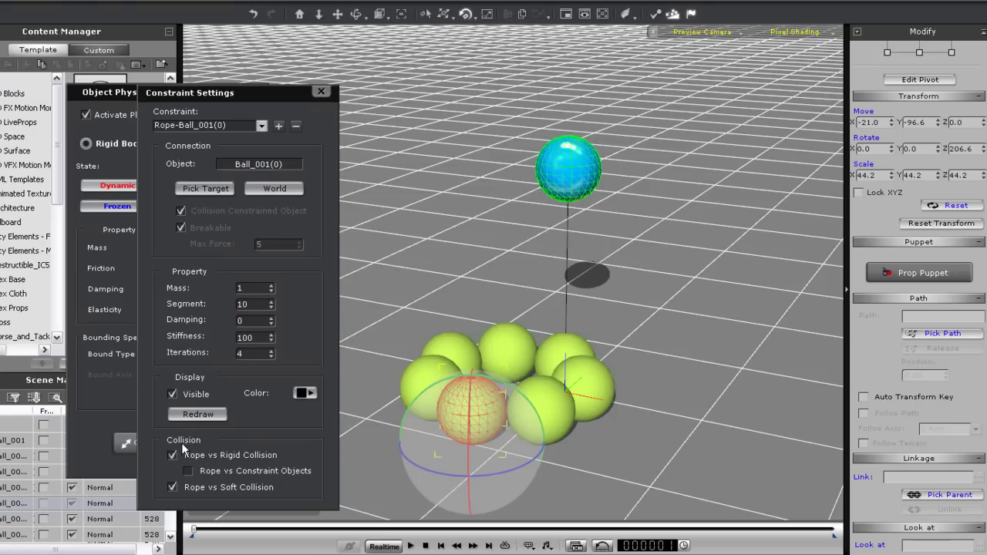
left_click(321, 92)
left_click(577, 175)
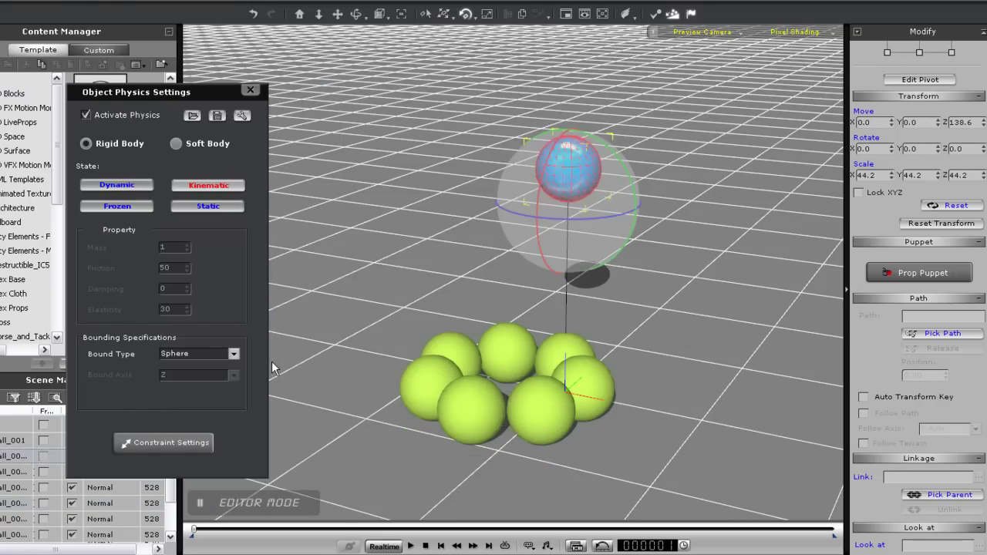
left_click_drag(376, 303, 656, 478)
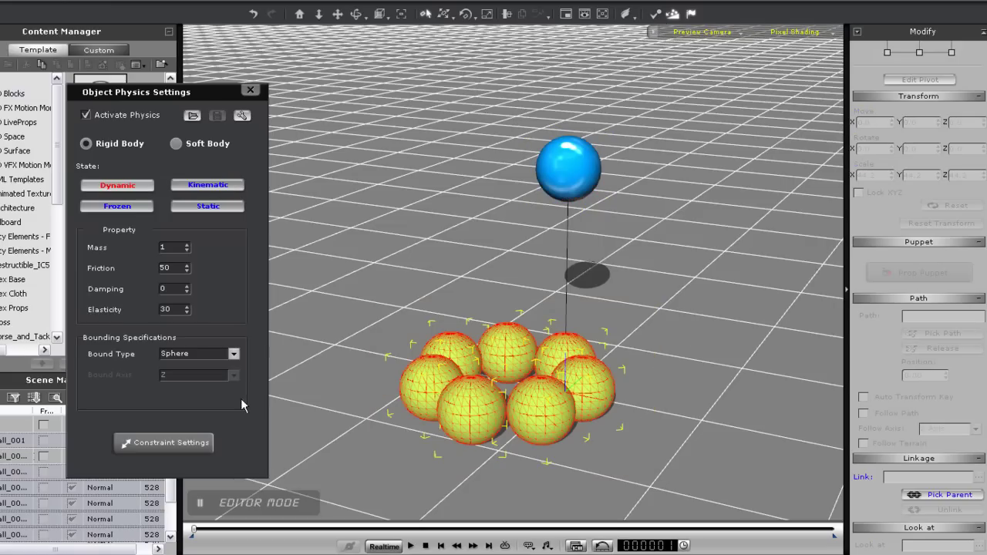
left_click(182, 445)
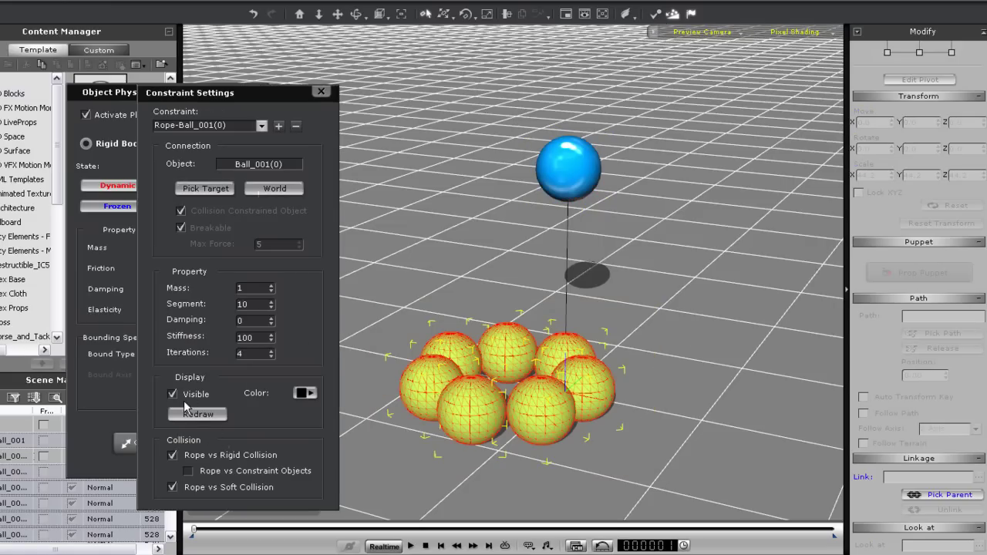
Redraw ropes from the blue sphere to every green sphere and set segments to 1.
left_click(189, 414)
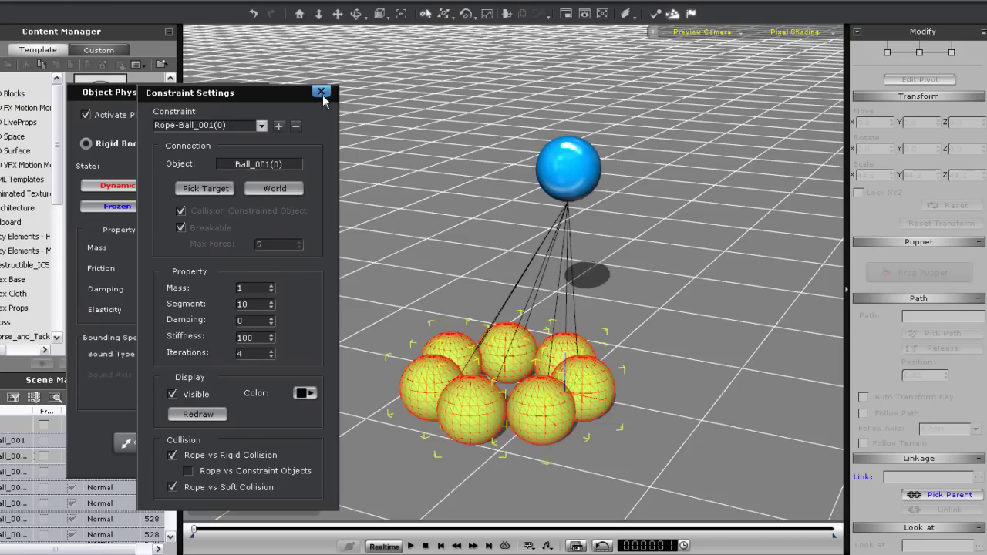
left_click(575, 171)
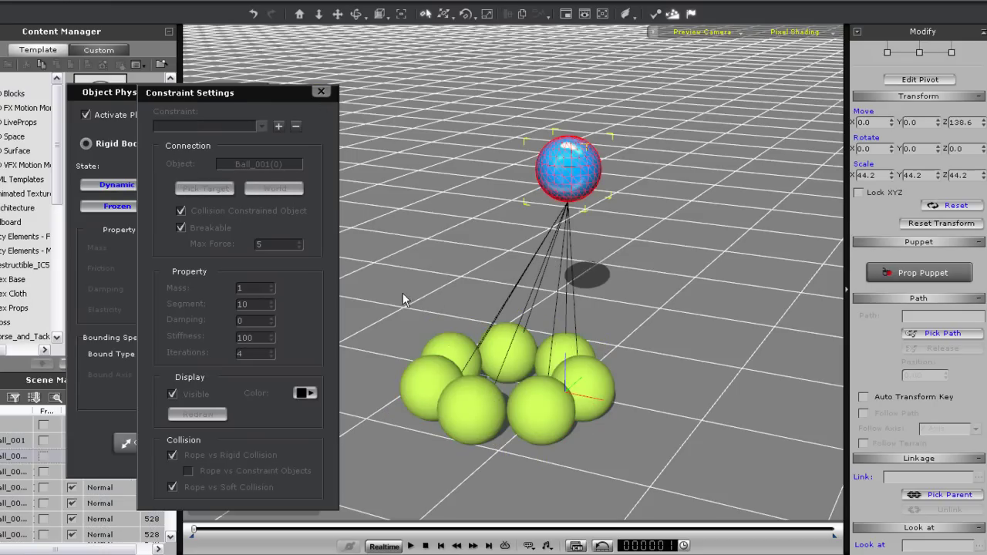
left_click_drag(403, 299, 677, 461)
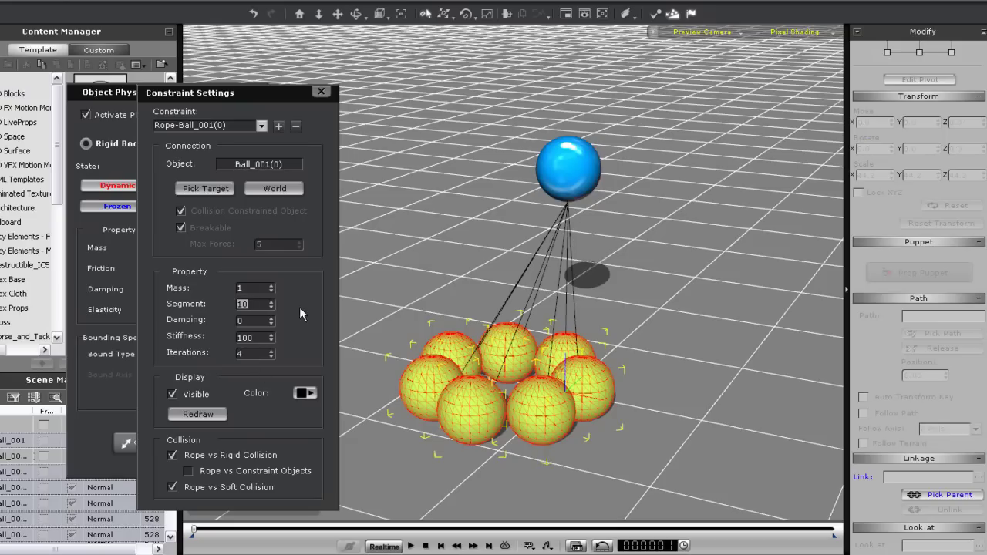
type("1")
Preview the ring swinging with the blue sphere in Prop Puppet.
left_click(571, 168)
left_click(929, 274)
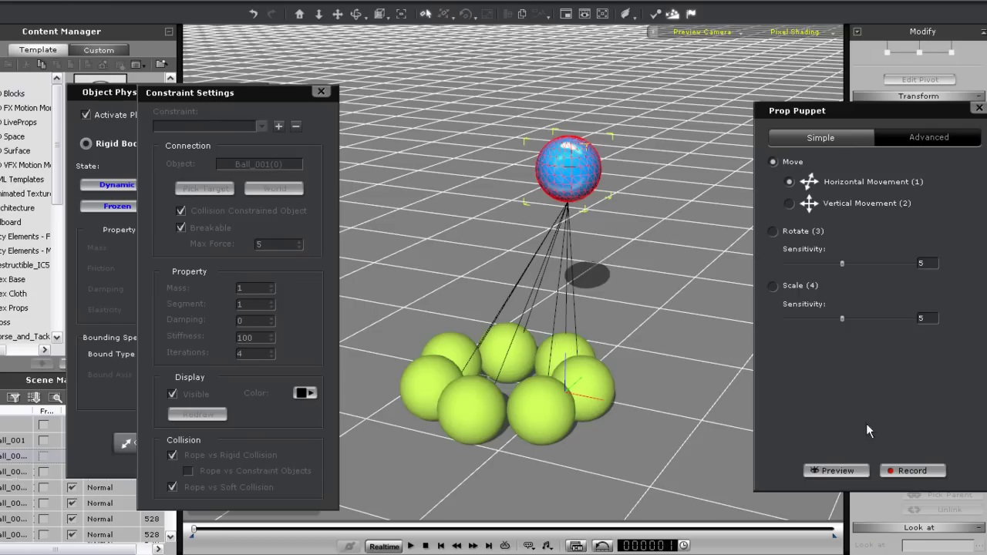
left_click(837, 470)
key("space")
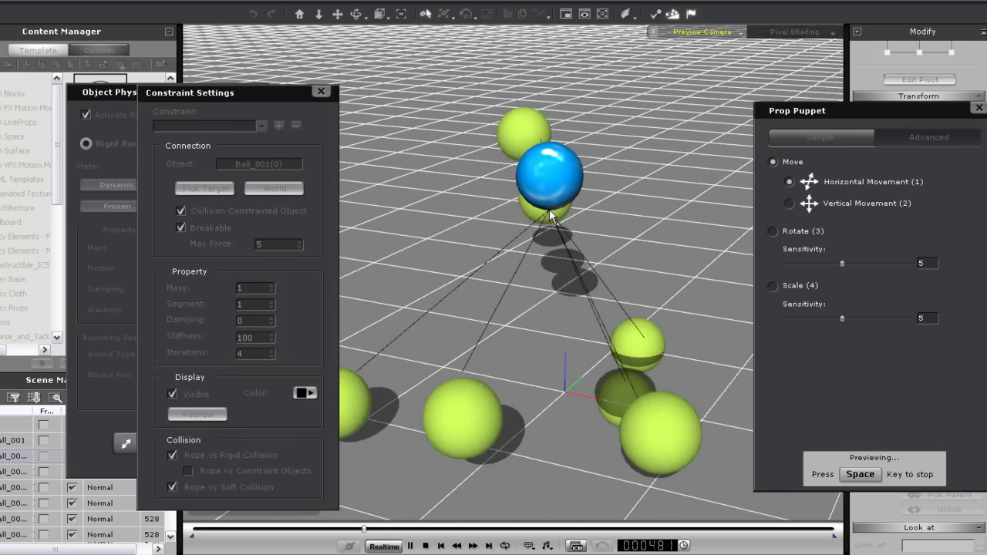
key("space")
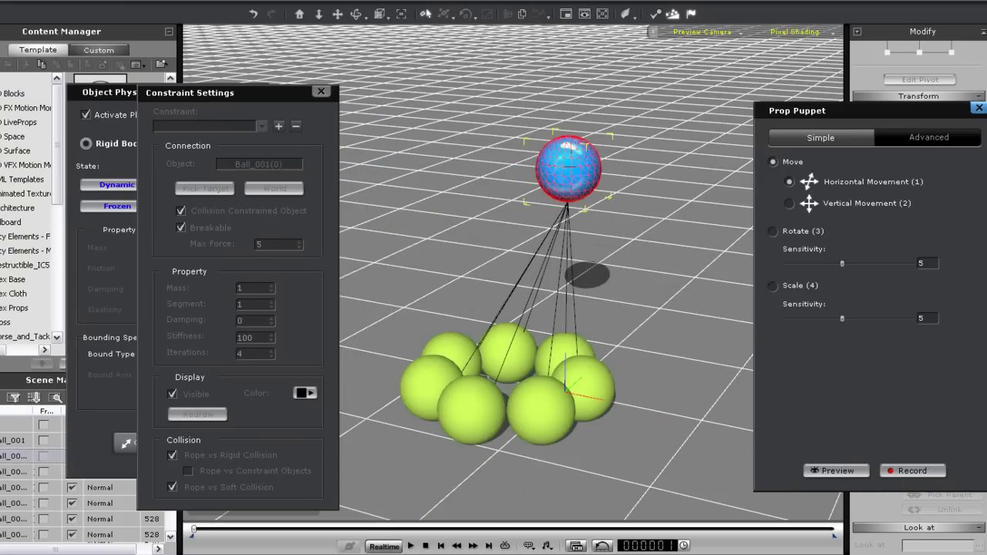
Select the green spheres, then start a Prop Puppet preview from the blue sphere.
left_click(979, 108)
left_click_drag(406, 287, 659, 445)
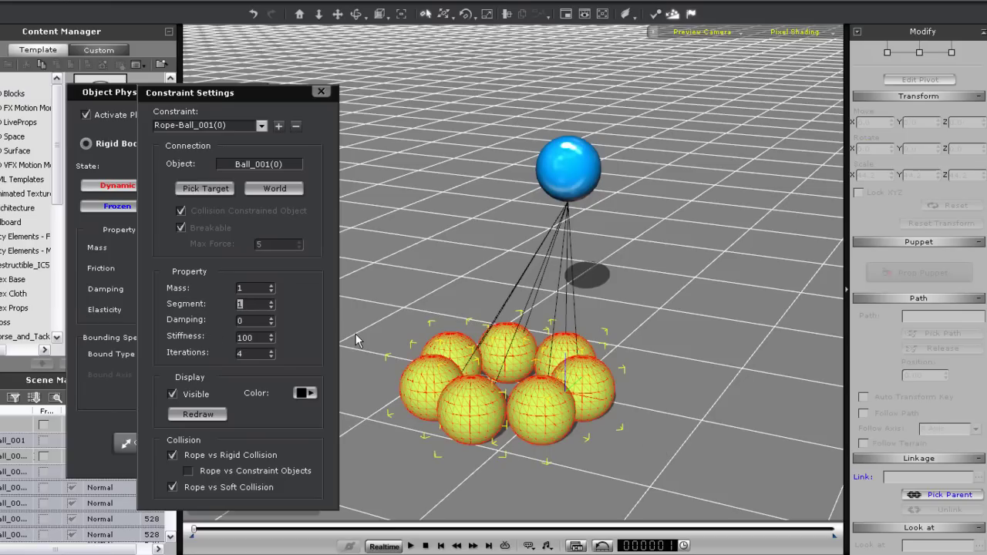
left_click(568, 168)
left_click(917, 274)
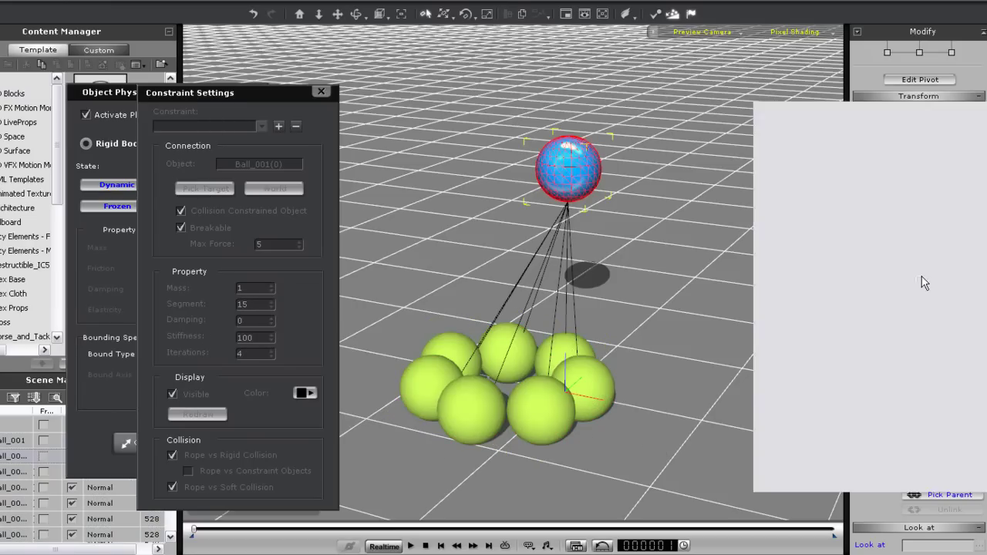
left_click(838, 471)
key("space")
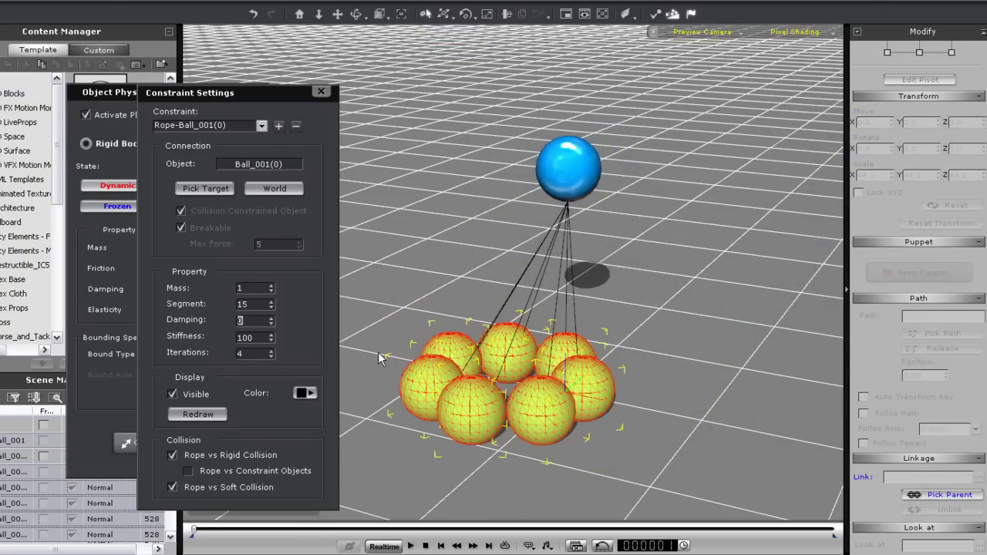
Puppet the blue sphere to swing the ring on its ropes, then stop the preview.
left_click(577, 182)
left_click(939, 277)
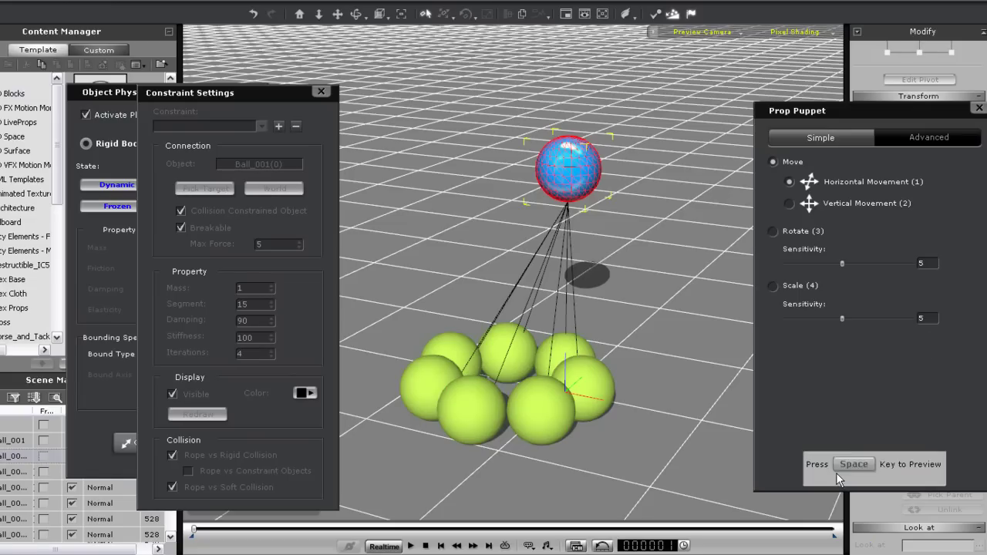
key("space")
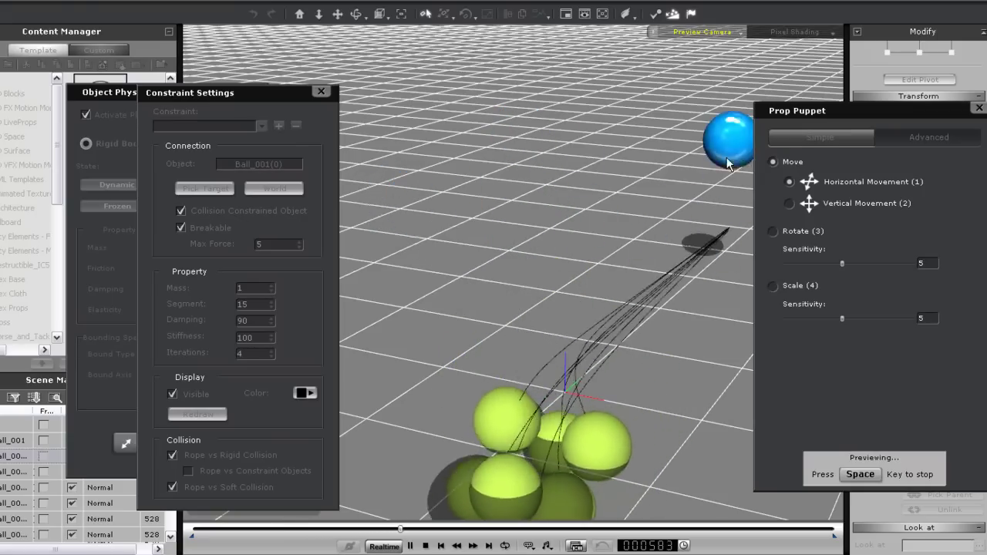
key("space")
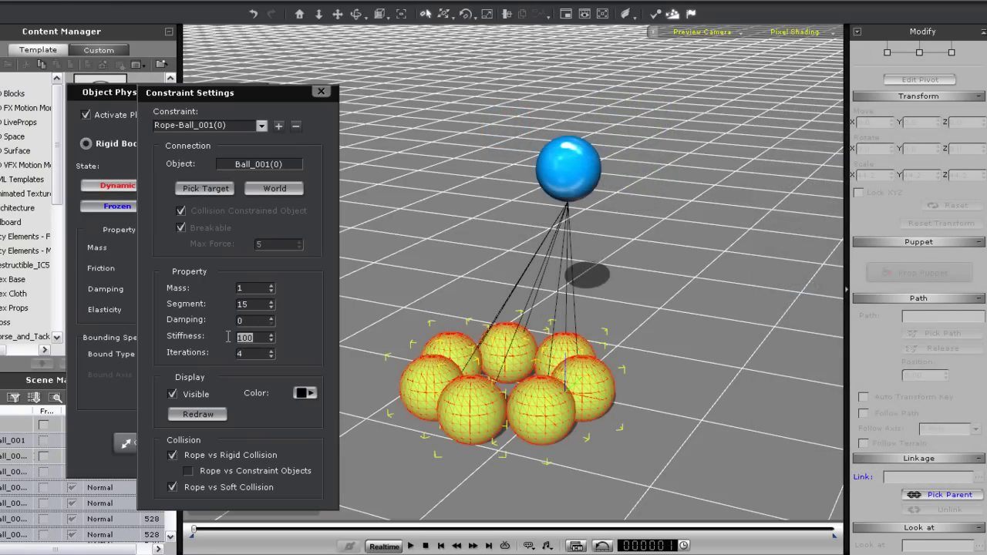
Preview the ropes at stiffness 10 via Prop Puppet, then reselect all seven green spheres.
left_click(573, 169)
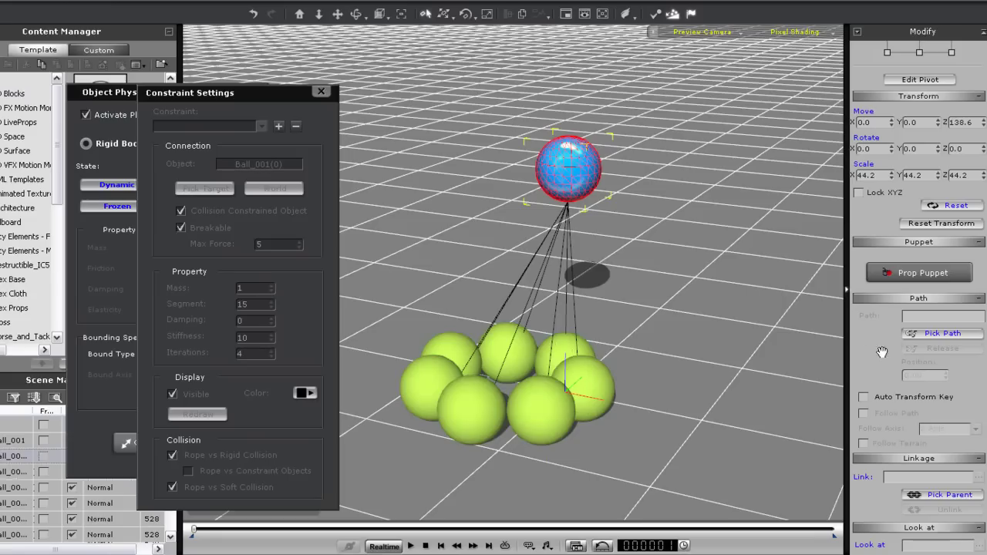
left_click(918, 272)
left_click(836, 471)
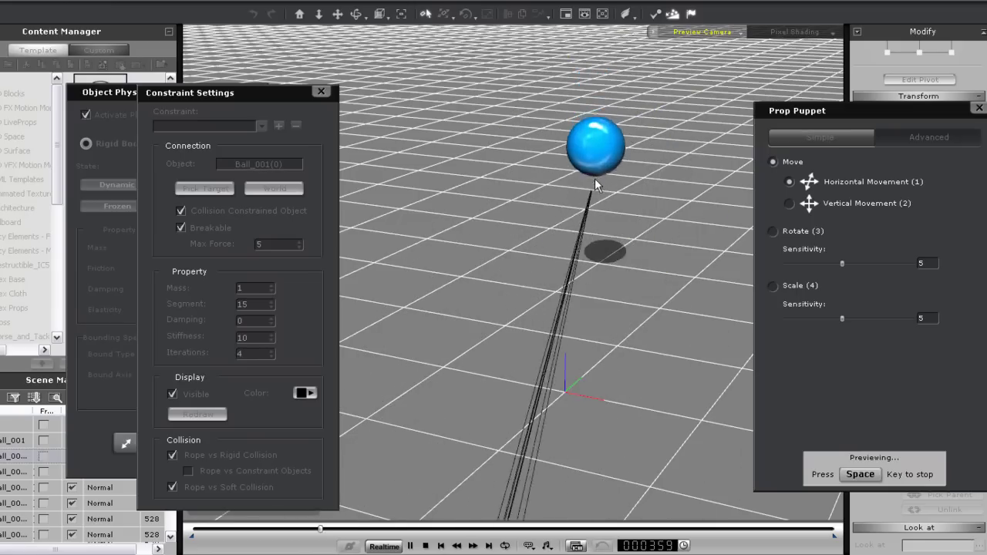
key("space")
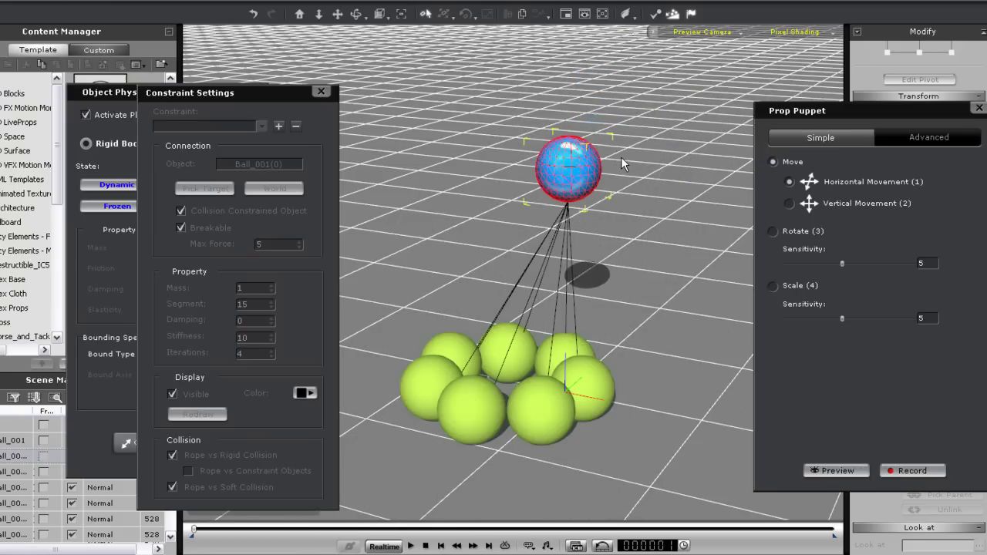
left_click(980, 107)
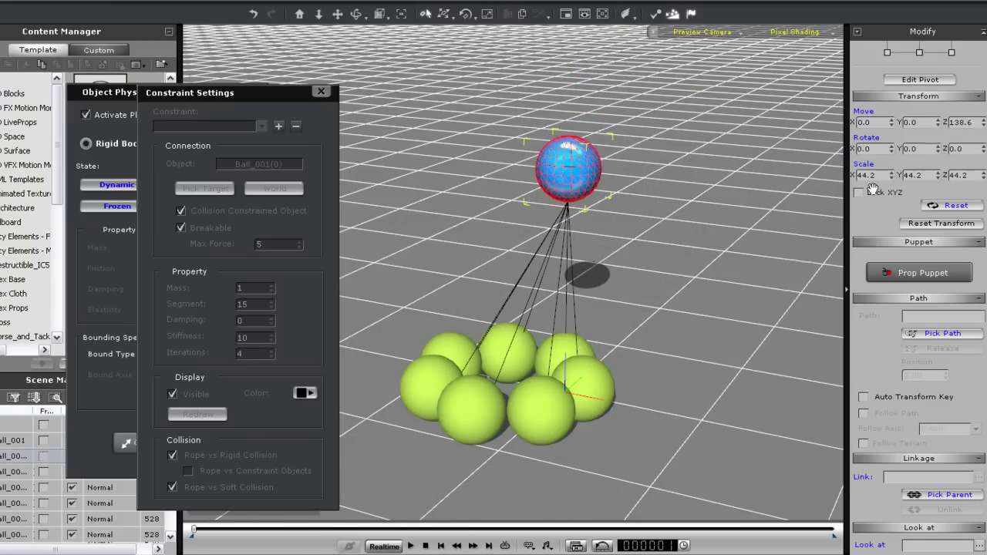
left_click_drag(397, 296, 683, 461)
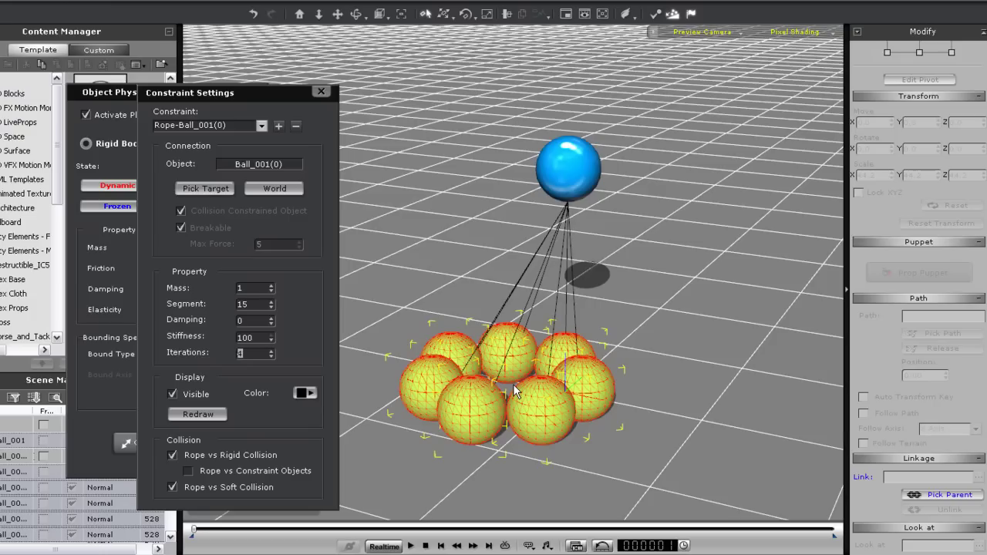
Preview the blue sphere with Prop Puppet to see the swing at 1 rope iteration.
left_click(561, 179)
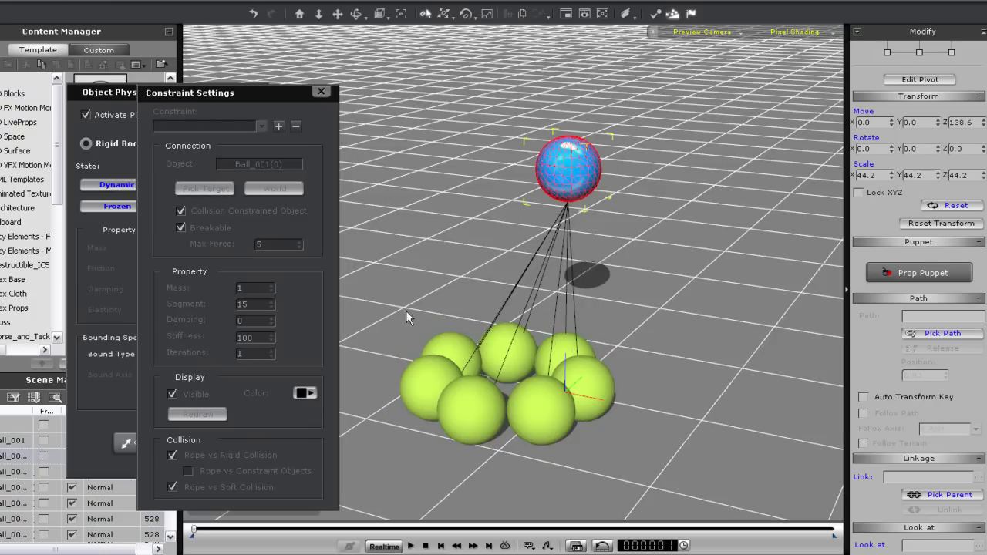
left_click(929, 273)
left_click(837, 470)
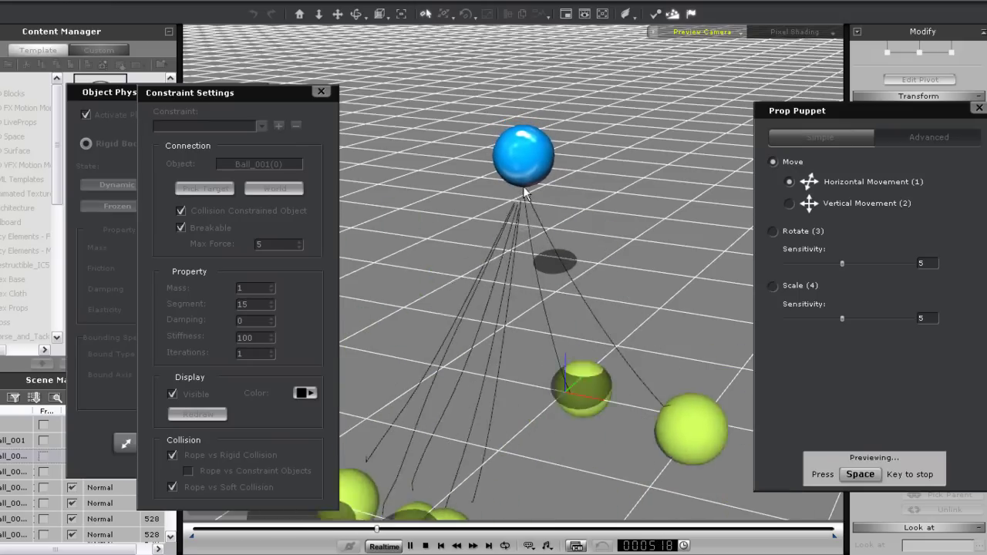
key("space")
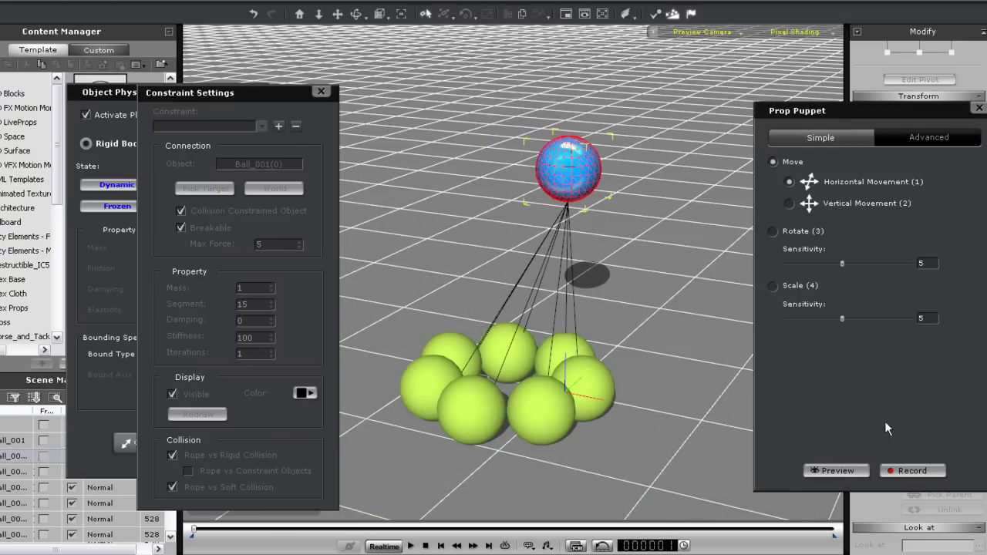
left_click(979, 107)
Set the hanging spheres' ropes to 10 iterations and preview the blue sphere swing again.
left_click_drag(362, 298, 675, 477)
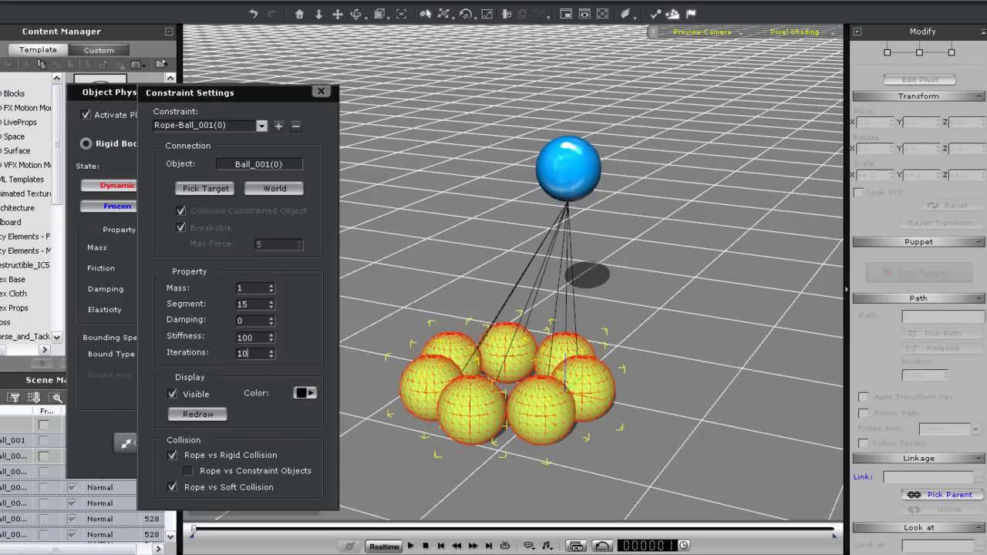
left_click(553, 172)
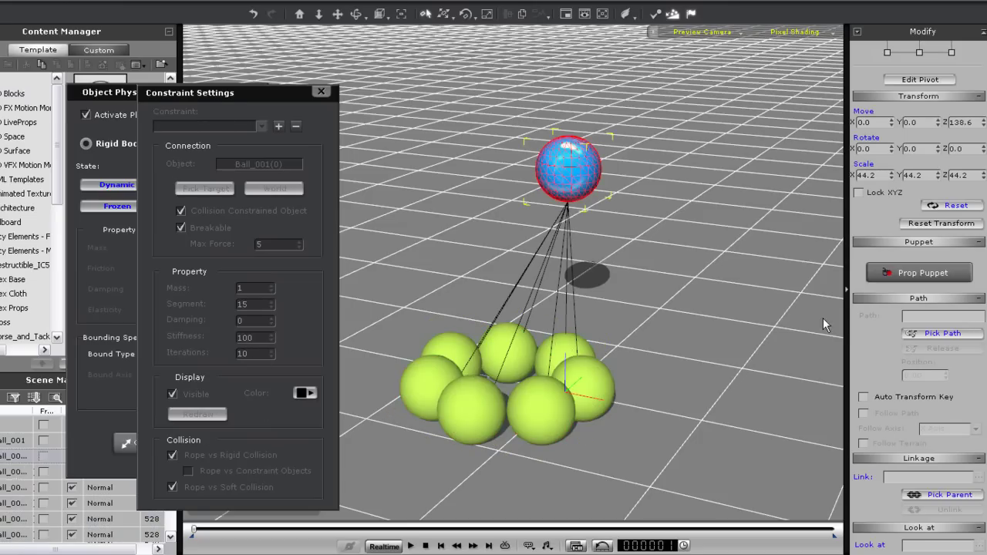
left_click(917, 272)
left_click(837, 470)
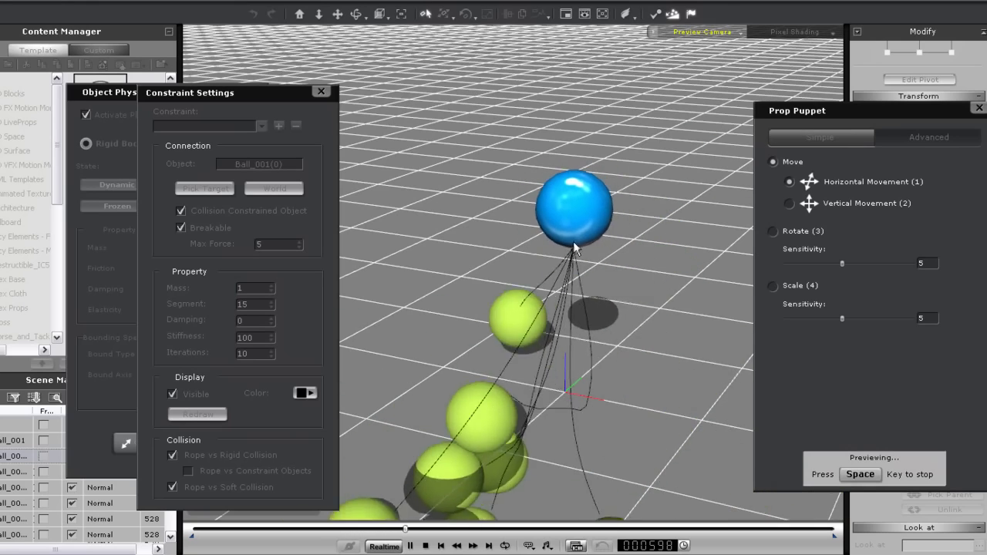
key("space")
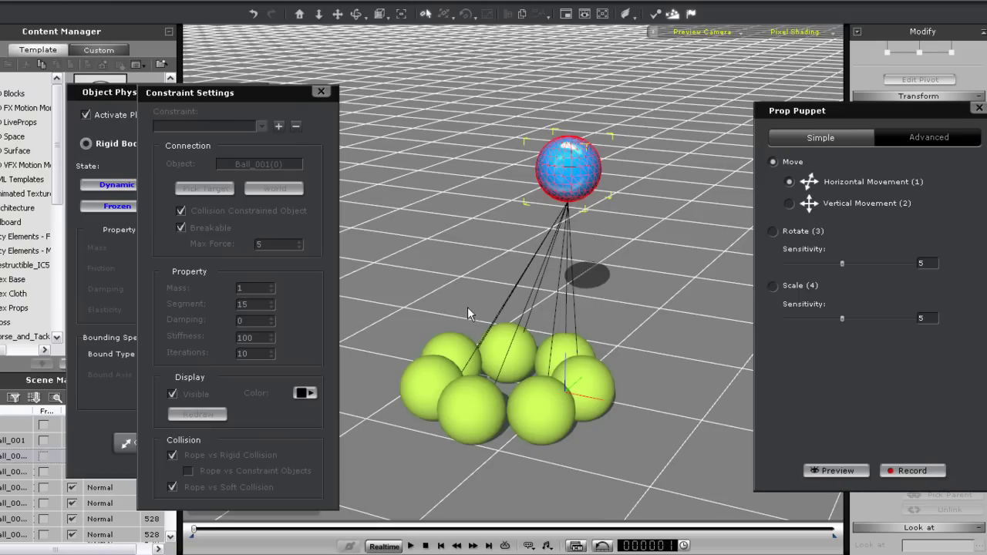
Select the hanging green spheres and toggle their rope lines off and back on.
left_click(980, 108)
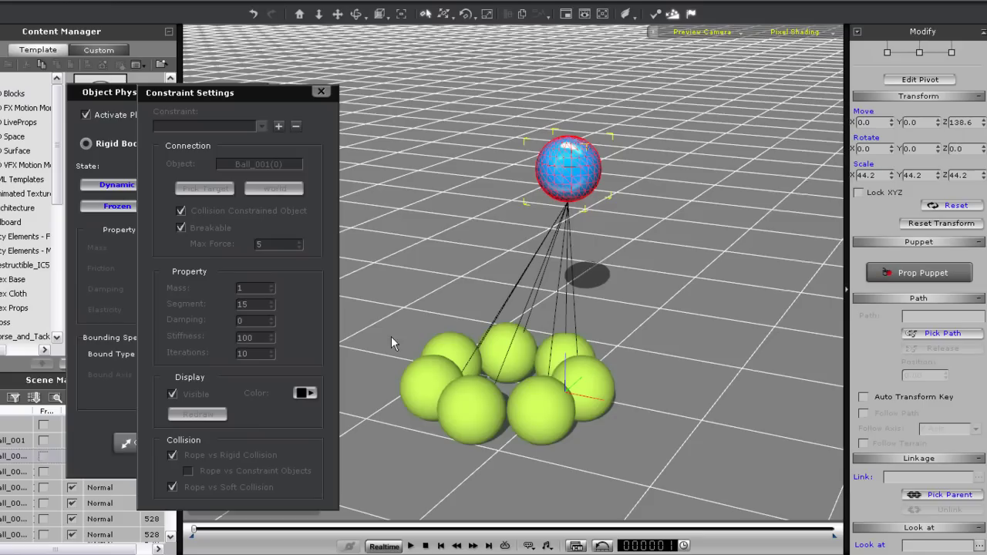
left_click_drag(378, 296, 679, 493)
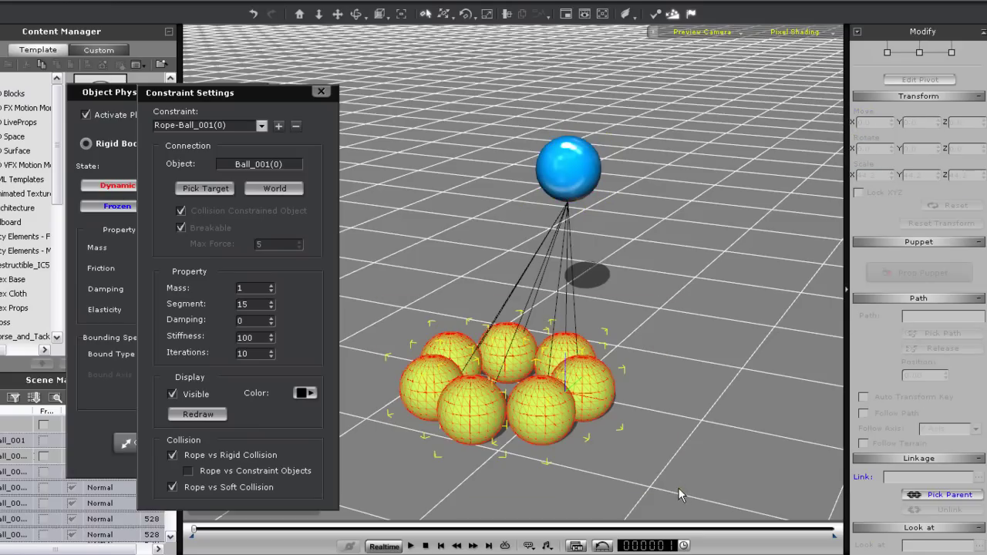
left_click(172, 396)
left_click(172, 396)
left_click(173, 395)
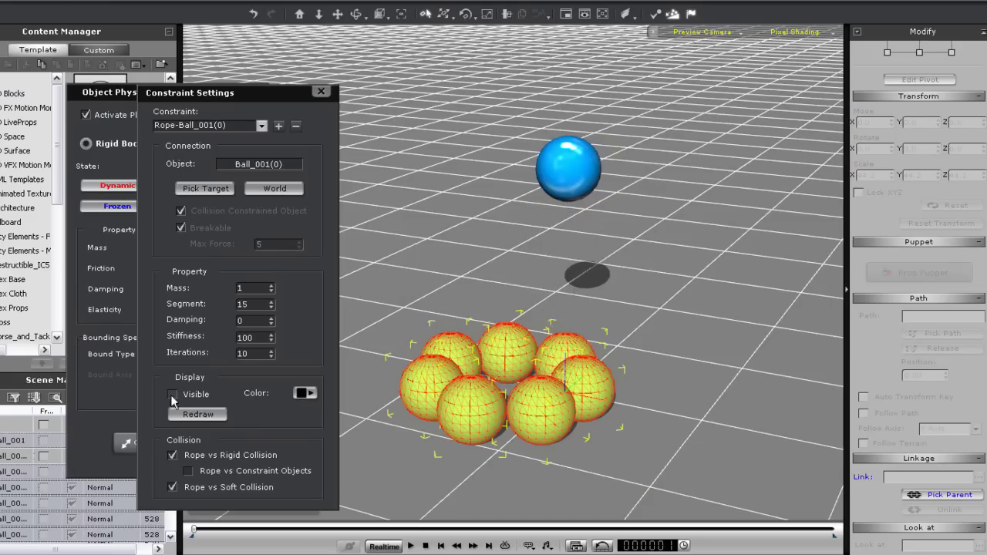
left_click(173, 395)
Colour the rope constraints bright red (255, 23, 23).
left_click(305, 393)
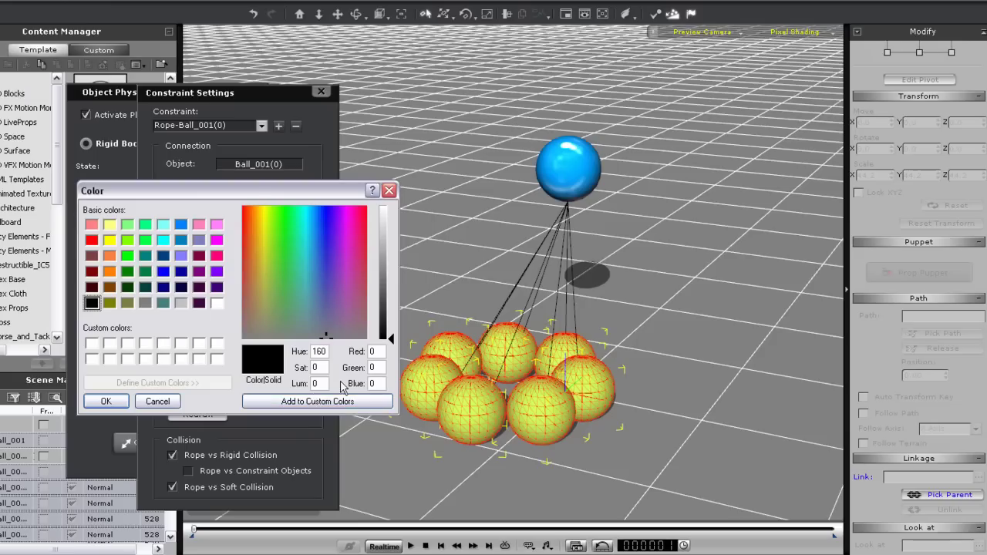
left_click_drag(250, 224, 243, 210)
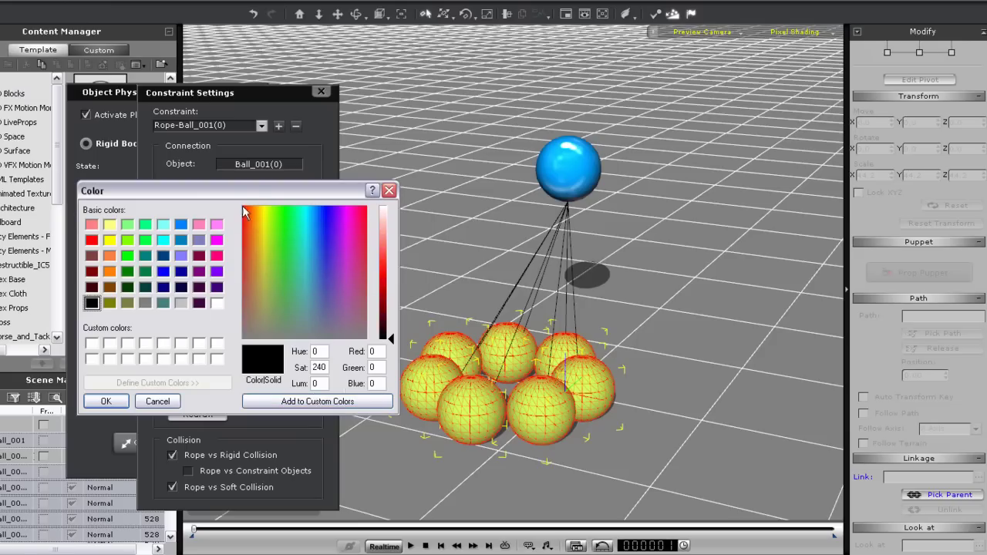
left_click_drag(394, 340, 393, 274)
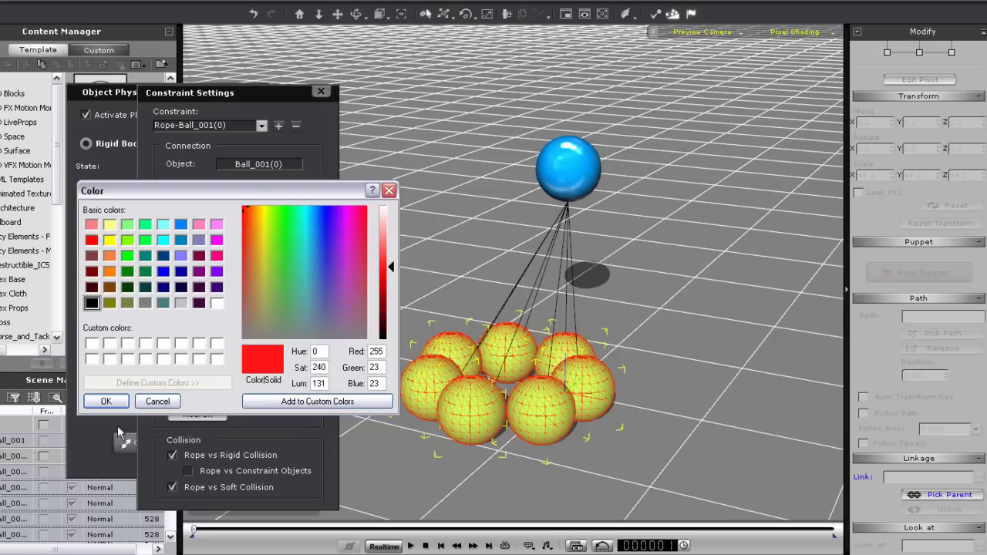
left_click(106, 401)
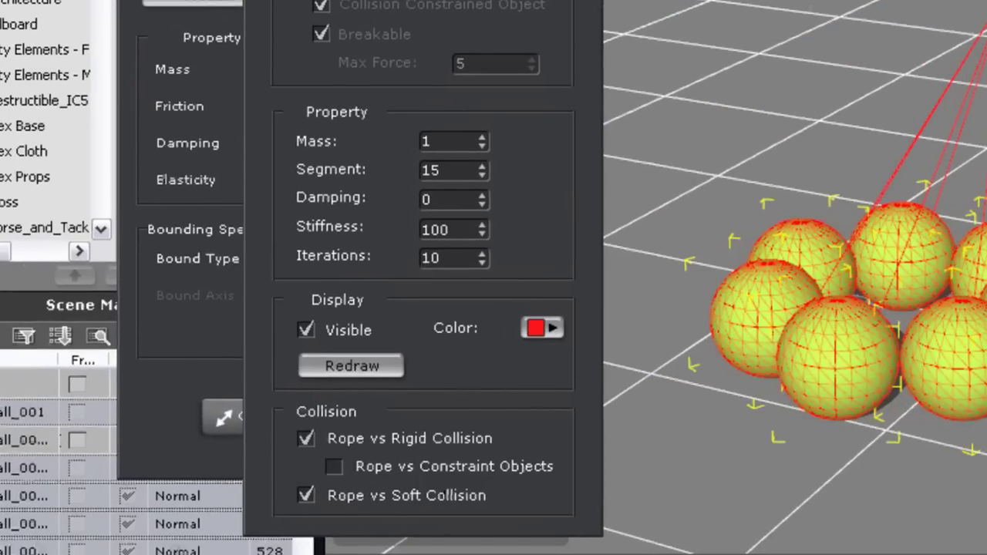
Clear the selection and run a puppet preview swinging the green spheres on red ropes, then stop.
key("Escape")
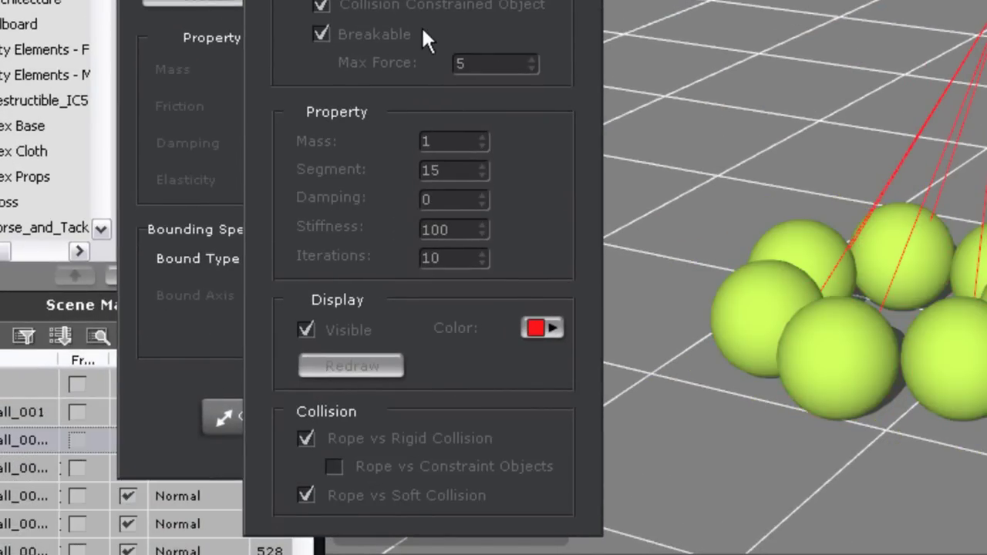
left_click_drag(698, 126, 985, 449)
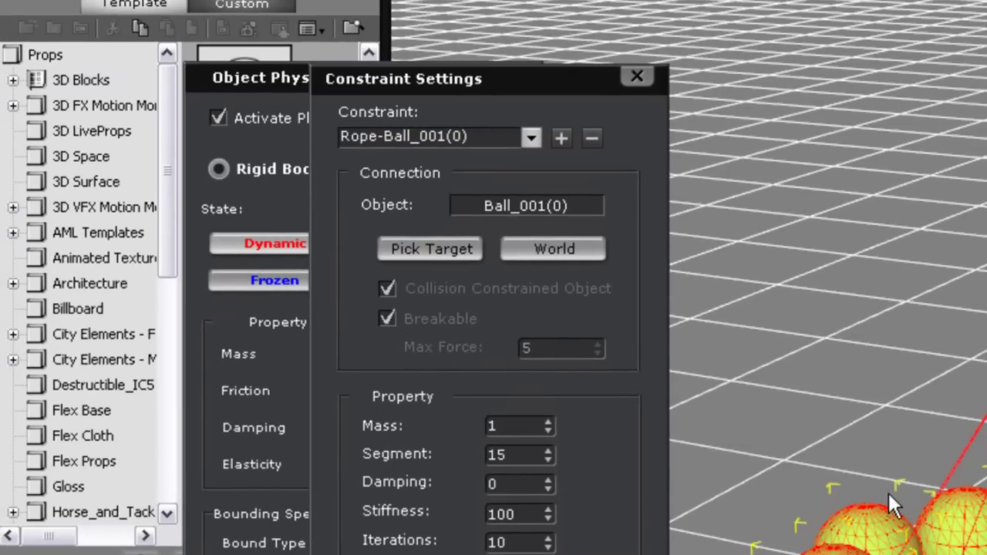
key("Escape")
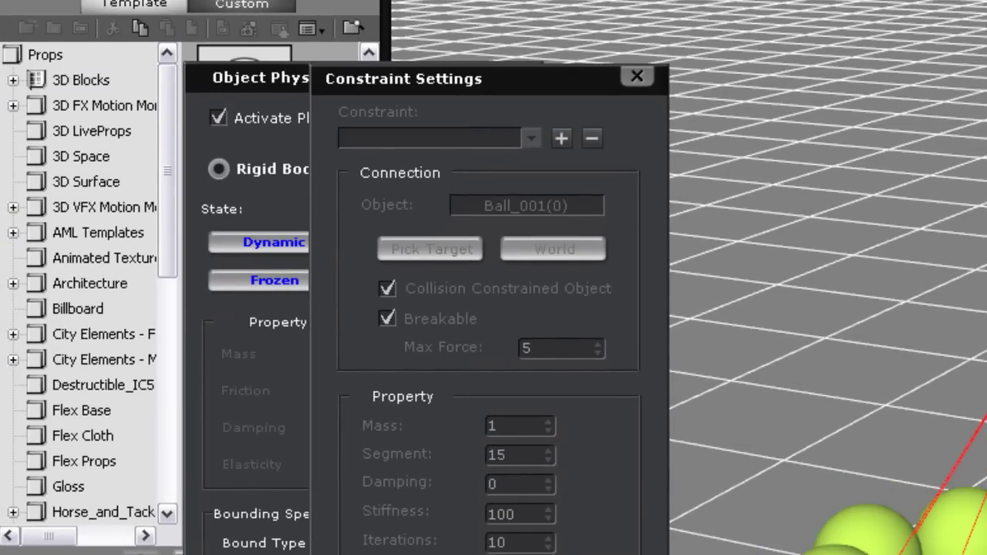
key("space")
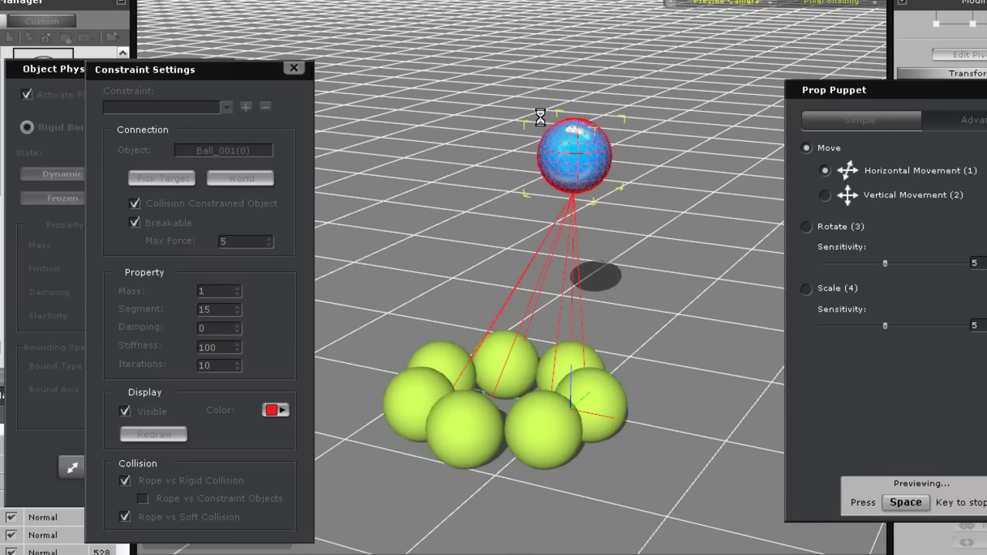
key("space")
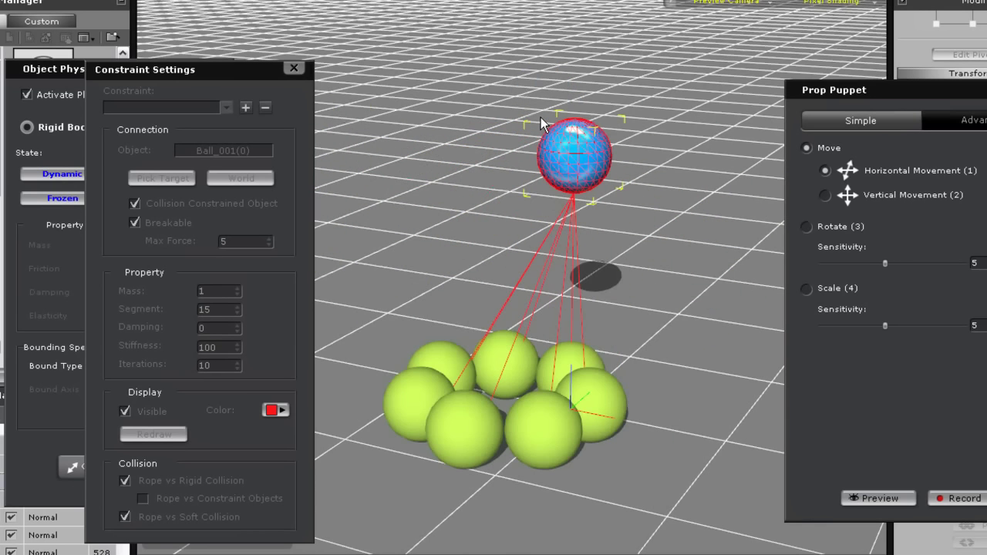